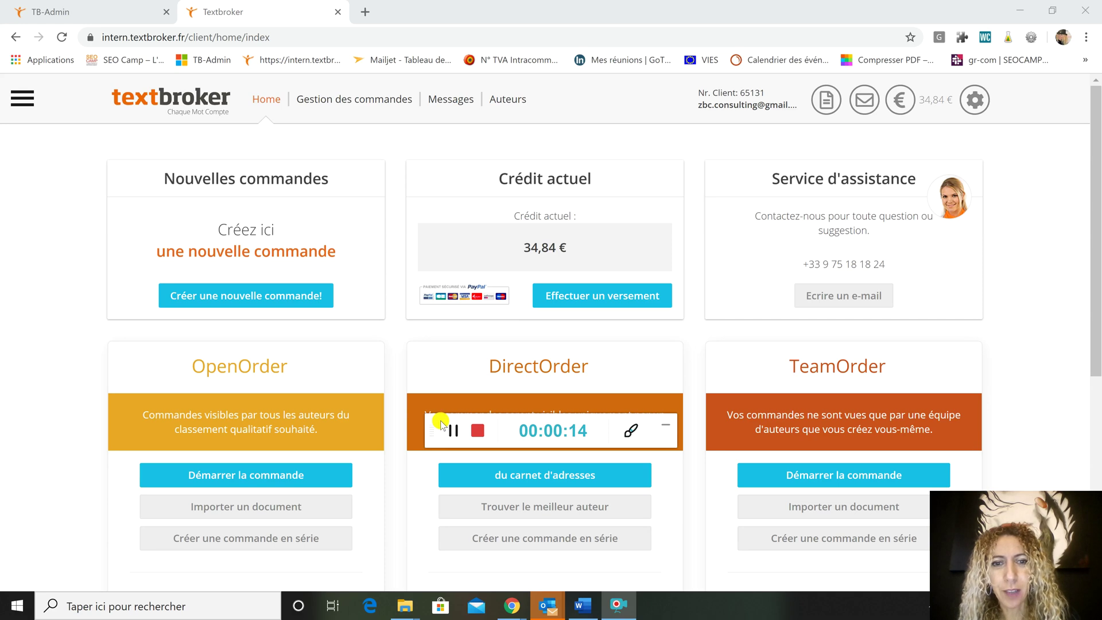
- Start a TeamOrder by importing a document
{"action": "left_click", "coordinate": [663, 432]}
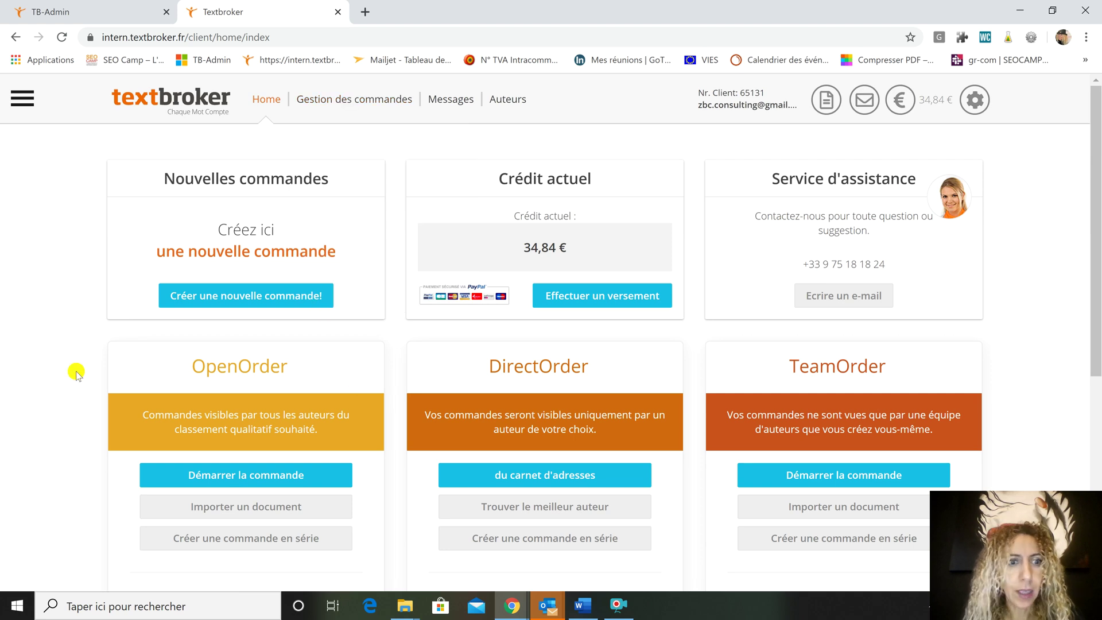
{"action": "scroll", "coordinate": [76, 372], "scroll_direction": "down", "scroll_amount": 1}
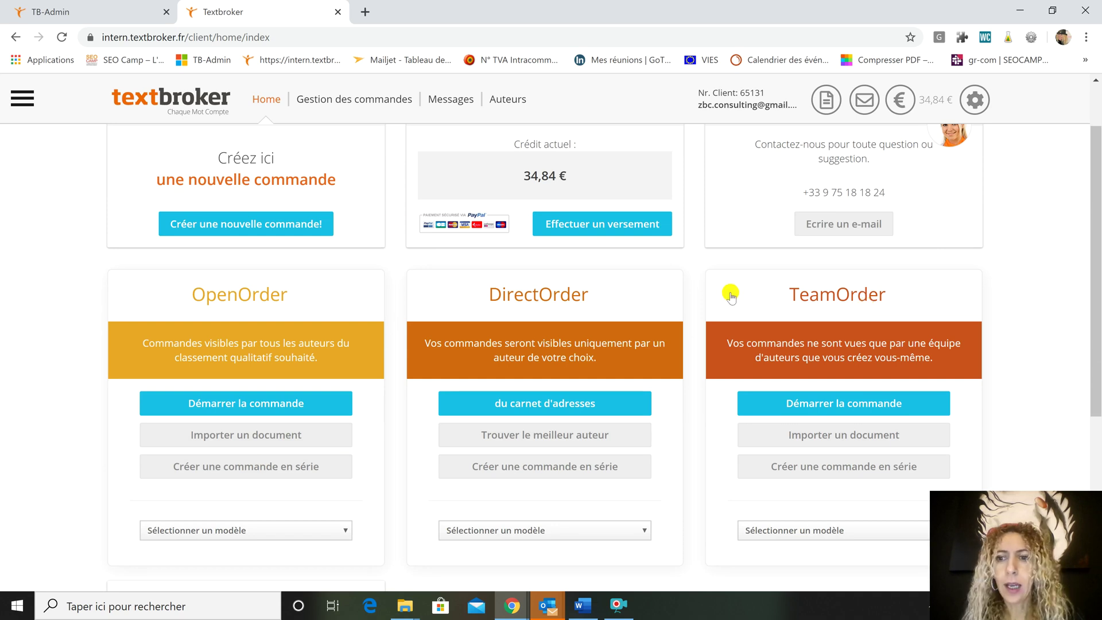
{"action": "left_click", "coordinate": [861, 435]}
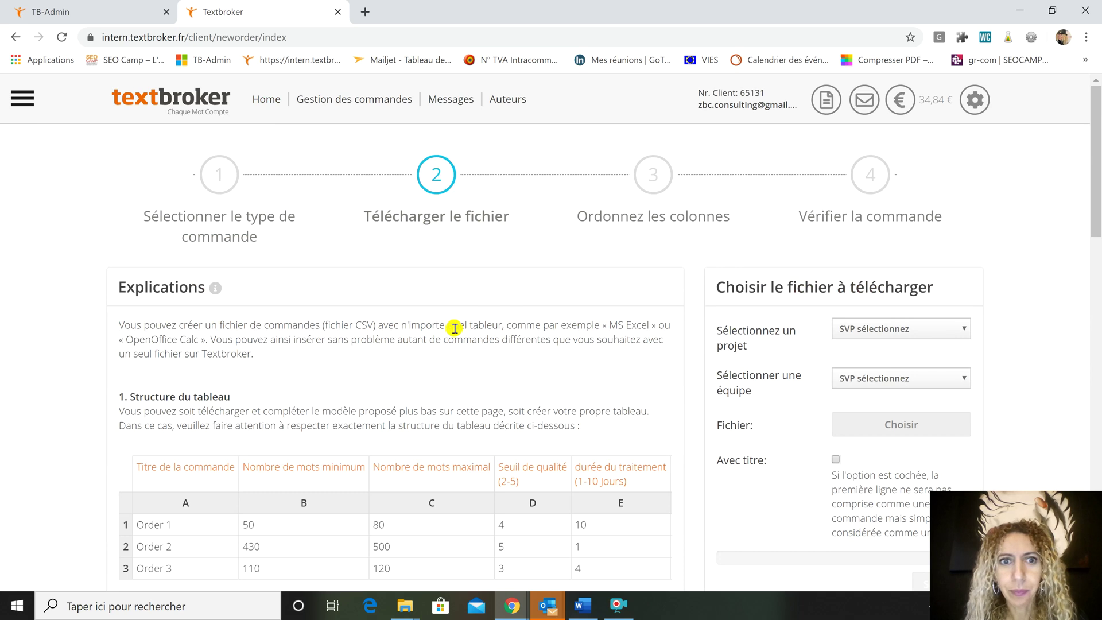
- Review the CSV table structure and file format explanations, and download the order import template
{"action": "scroll", "coordinate": [452, 329], "scroll_direction": "down", "scroll_amount": 1}
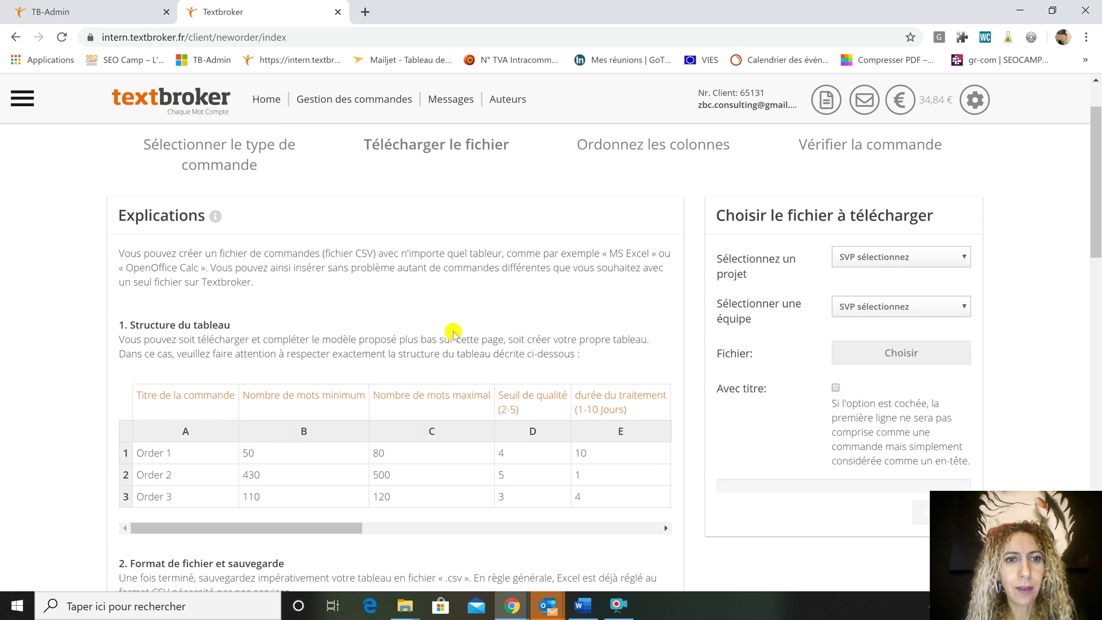
{"action": "scroll", "coordinate": [450, 327], "scroll_direction": "down", "scroll_amount": 1}
{"action": "left_click_drag", "start_coordinate": [318, 451], "coordinate": [253, 430]}
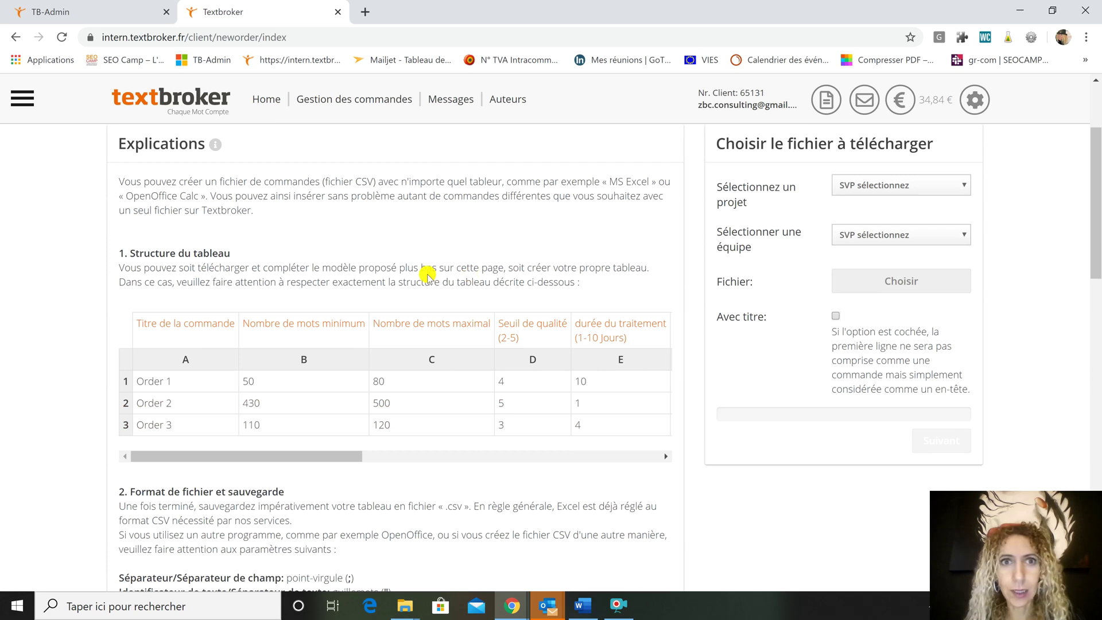
{"action": "scroll", "coordinate": [467, 273], "scroll_direction": "down", "scroll_amount": 3}
{"action": "scroll", "coordinate": [349, 340], "scroll_direction": "down", "scroll_amount": 1}
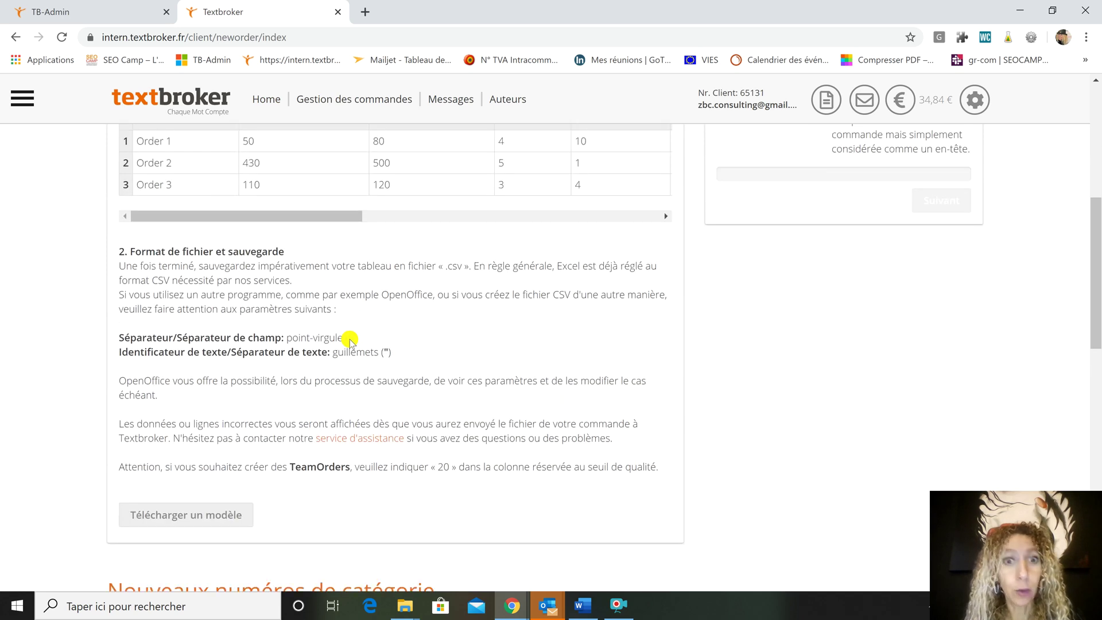
{"action": "left_click", "coordinate": [178, 476]}
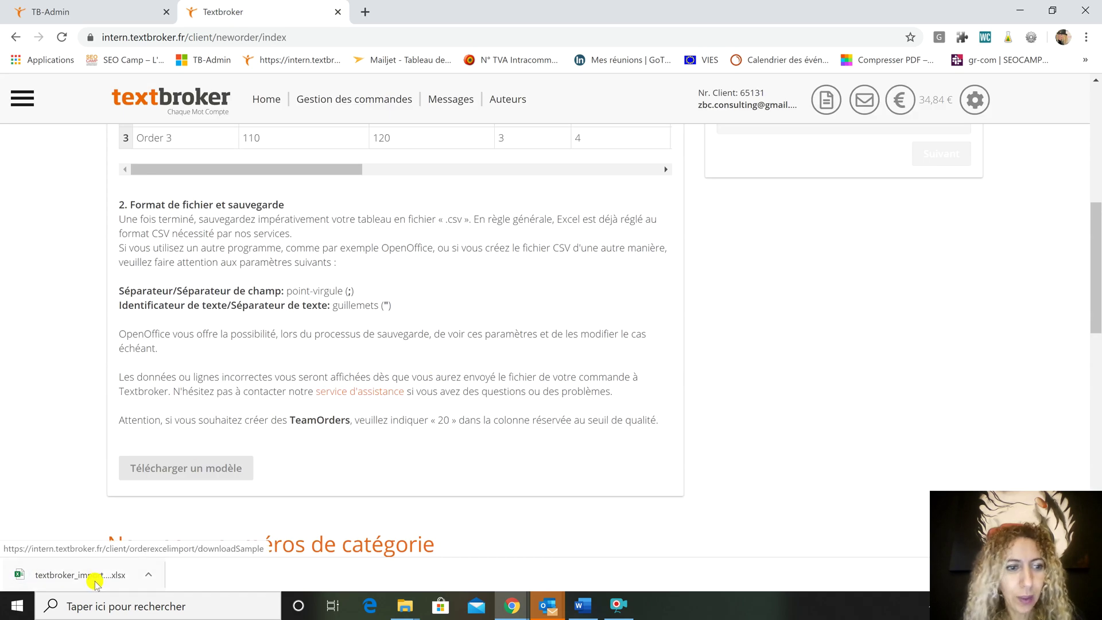
- Open the downloaded textbroker_import_fr template in Excel and enable editing
{"action": "left_click", "coordinate": [59, 574]}
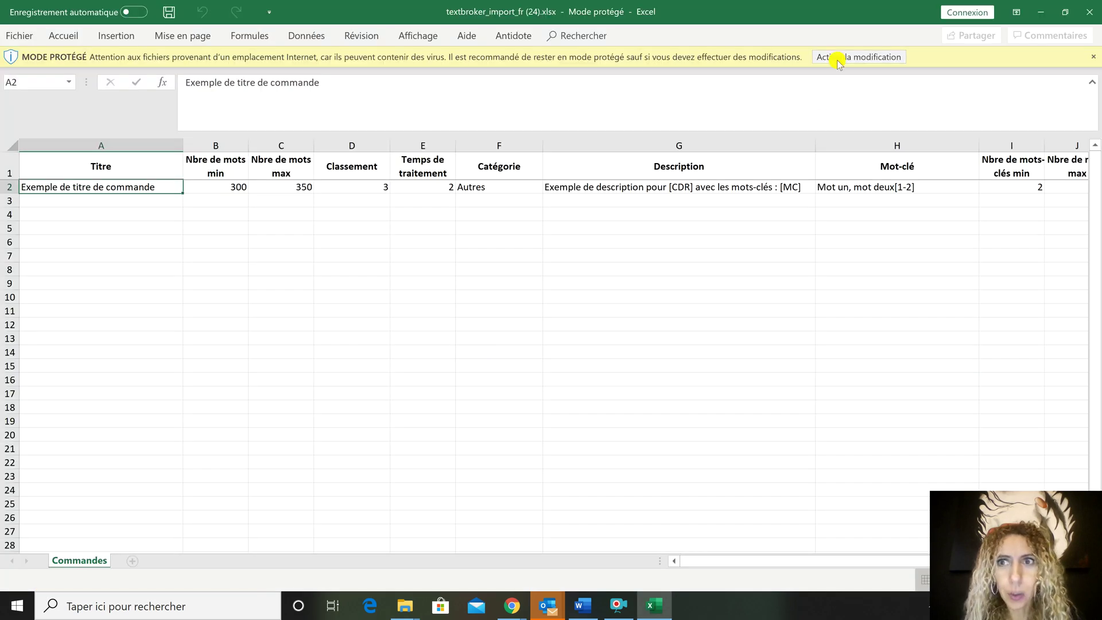
{"action": "left_click", "coordinate": [859, 57]}
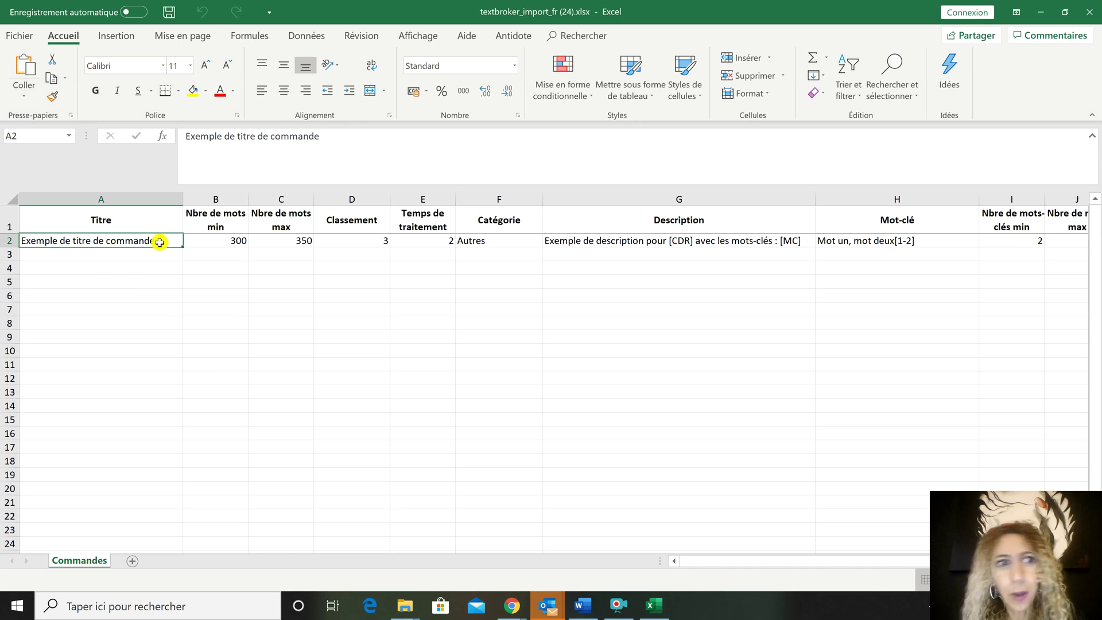
{"action": "left_click", "coordinate": [88, 255]}
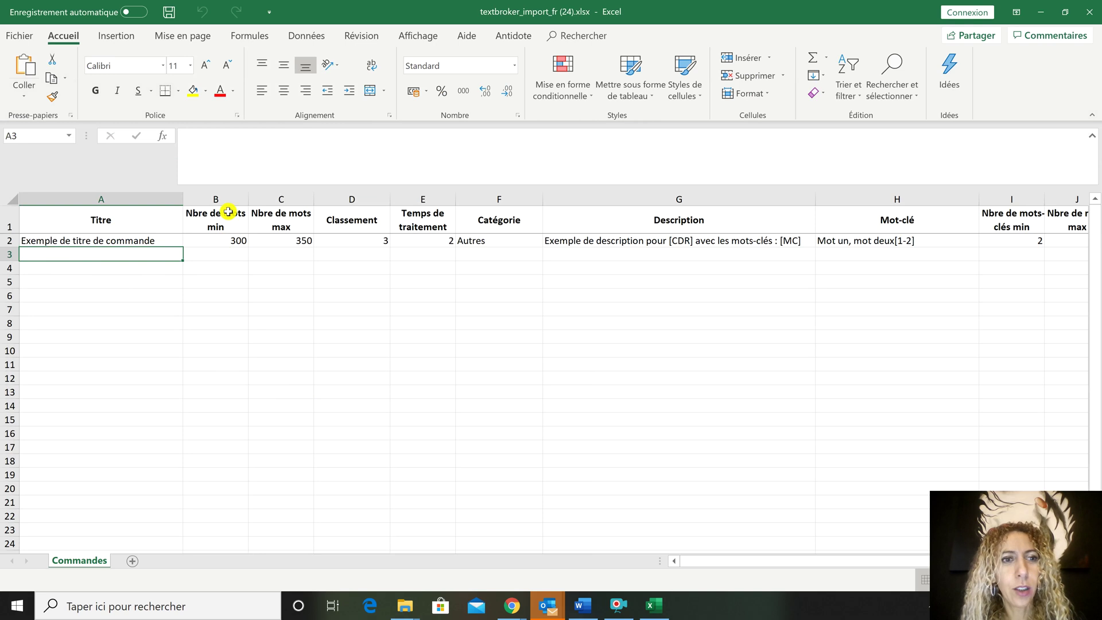
- Set the example order's maximum word count in C2 to 400
{"action": "left_click", "coordinate": [228, 239]}
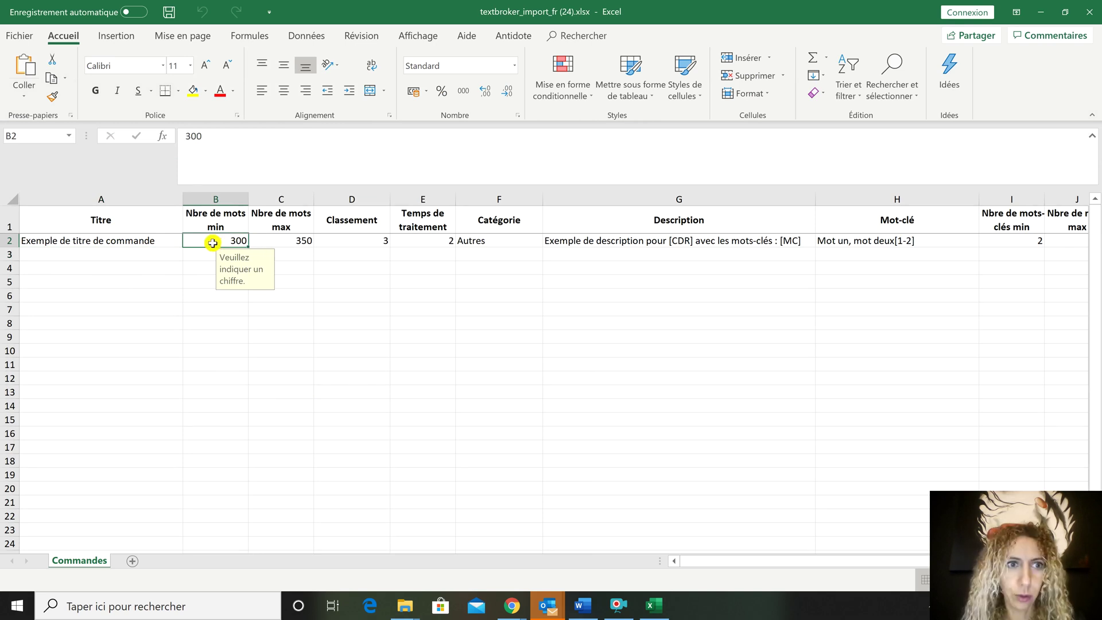
{"action": "left_click", "coordinate": [296, 238]}
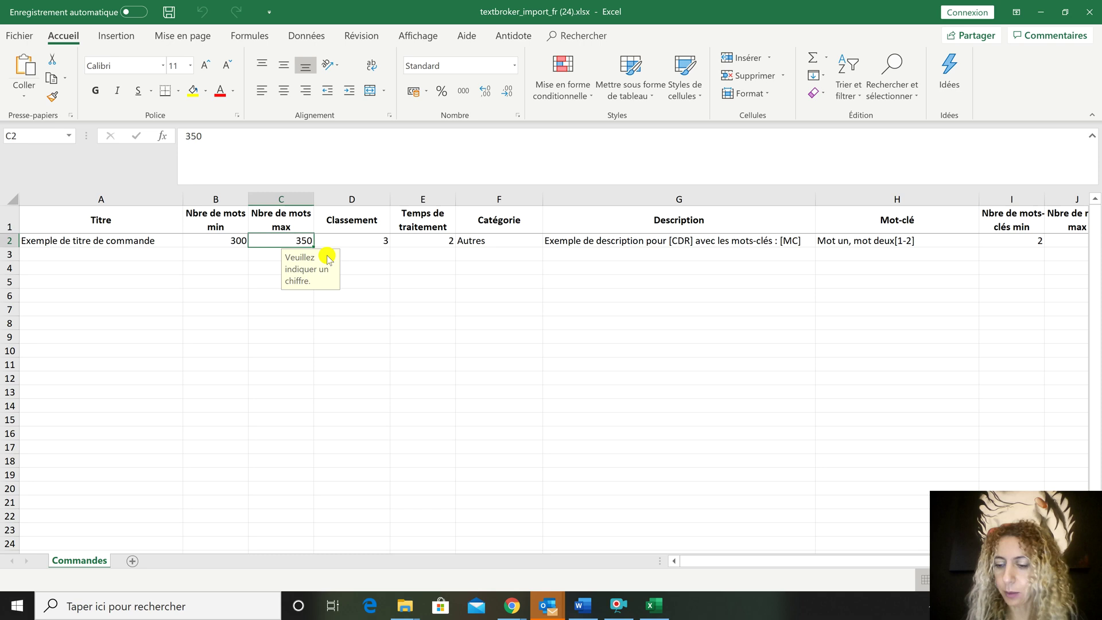
{"action": "type", "text": "400"}
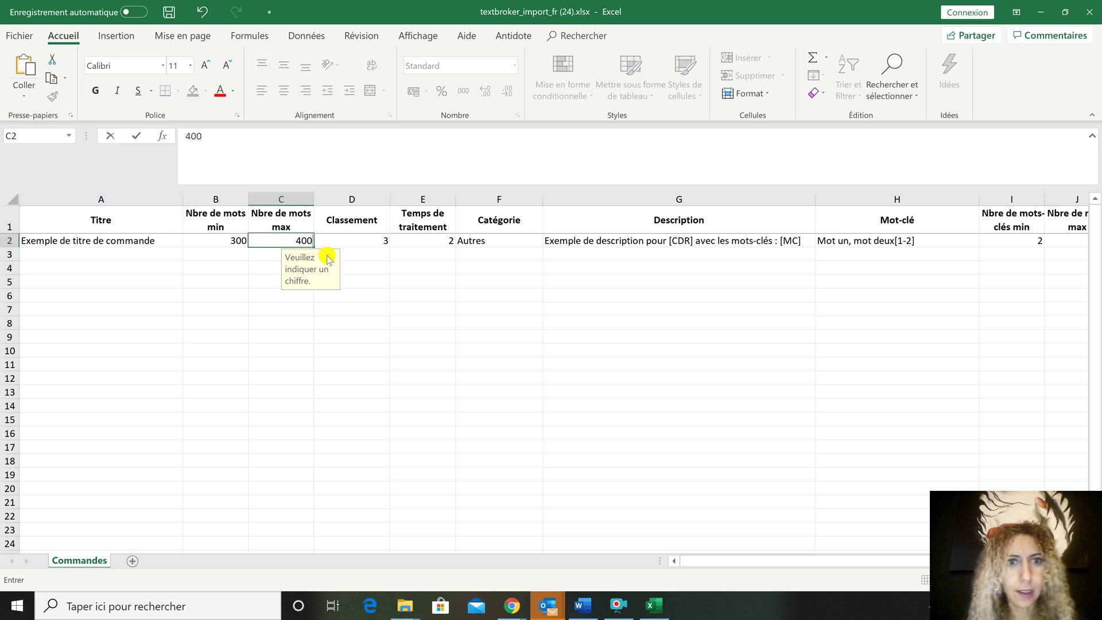
{"action": "left_click", "coordinate": [364, 253]}
- Try the quality levels 4 and 5 as the example order's Classement in D2
{"action": "left_click", "coordinate": [364, 239]}
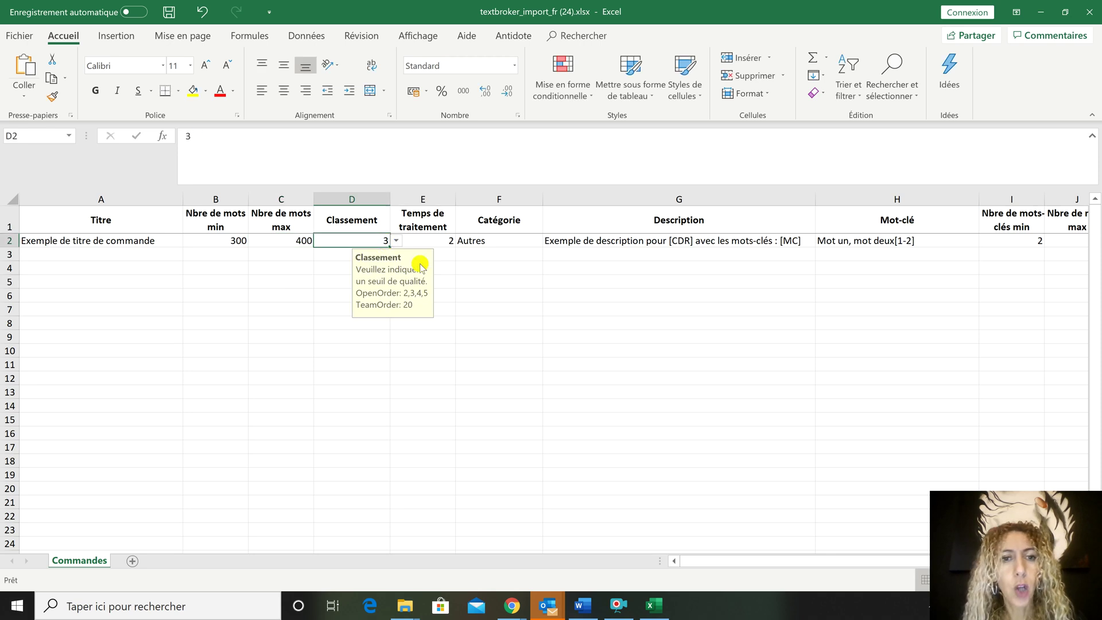
{"action": "left_click", "coordinate": [396, 241]}
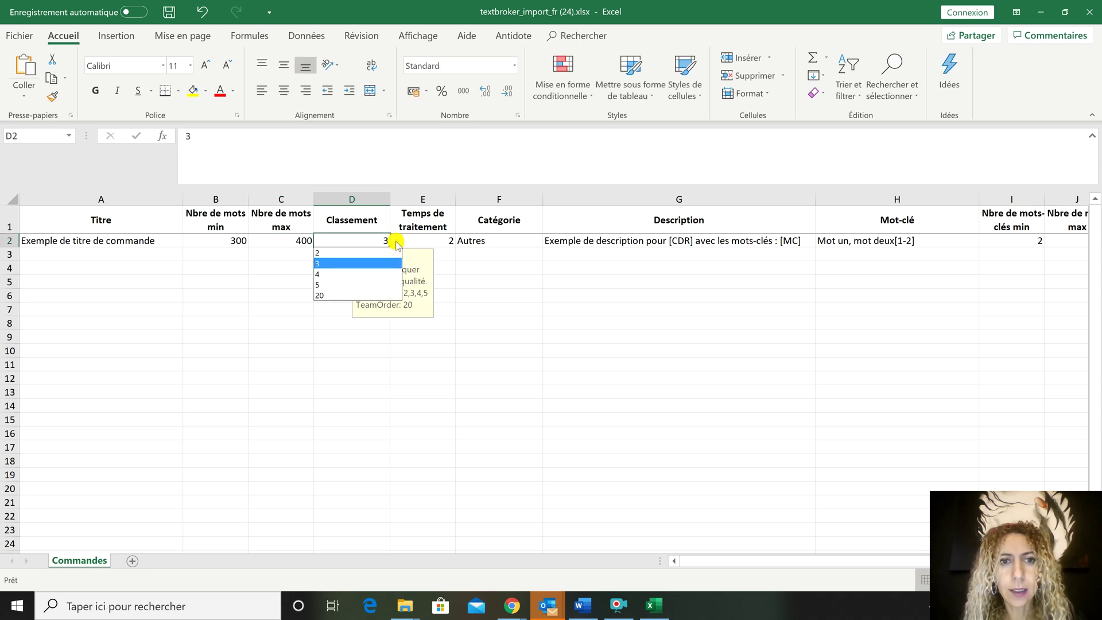
{"action": "left_click", "coordinate": [352, 275]}
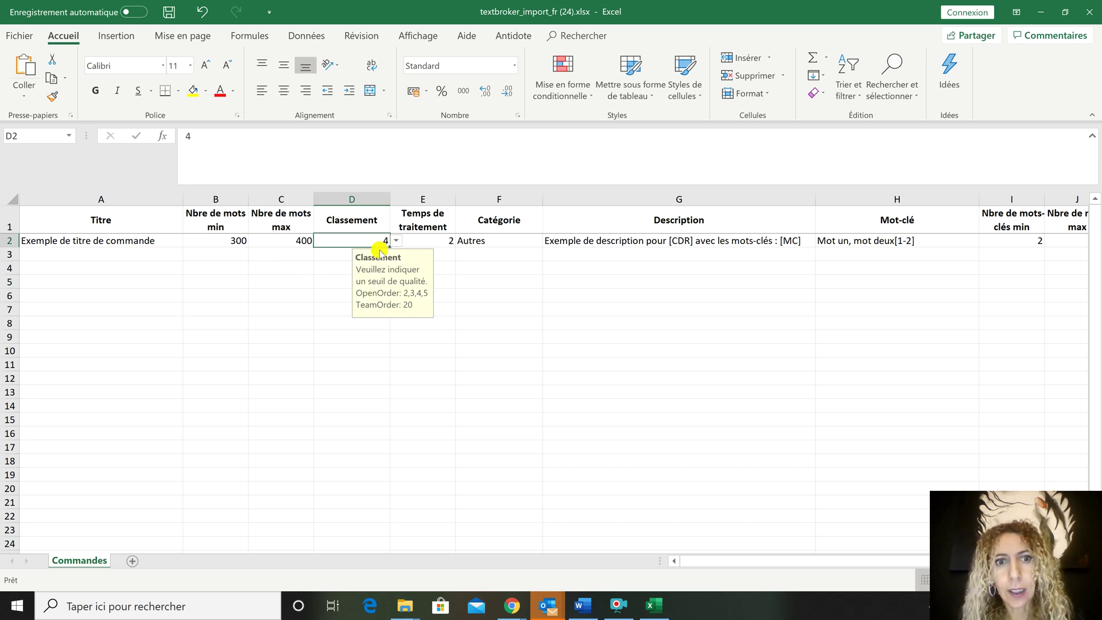
{"action": "left_click", "coordinate": [399, 247]}
{"action": "left_click", "coordinate": [347, 284]}
- Set the example order's Classement in D2 to 20 for a TeamOrder
{"action": "left_click", "coordinate": [399, 247]}
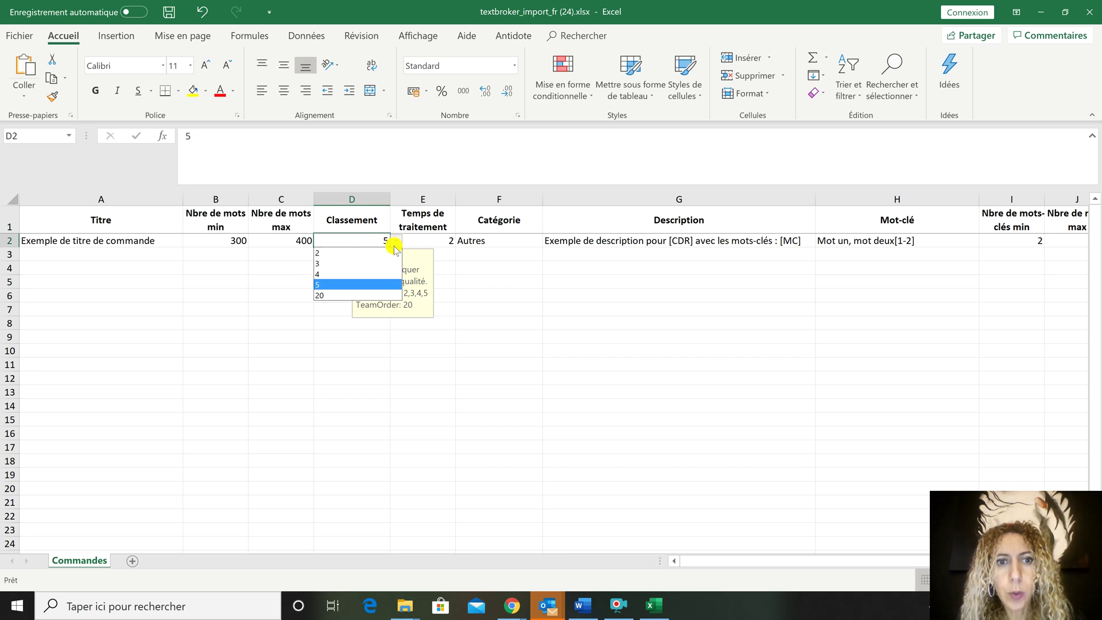
{"action": "left_click", "coordinate": [332, 295]}
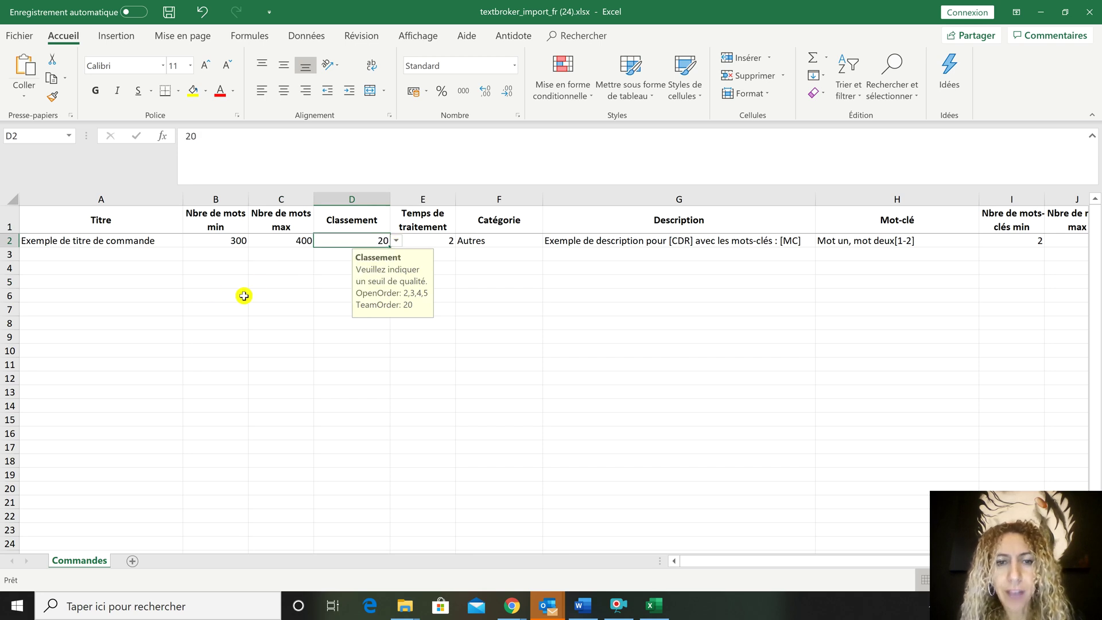
{"action": "left_click", "coordinate": [568, 309]}
- Set the example order's processing time (Temps de traitement) in E2 to 4 days
{"action": "left_click", "coordinate": [418, 242]}
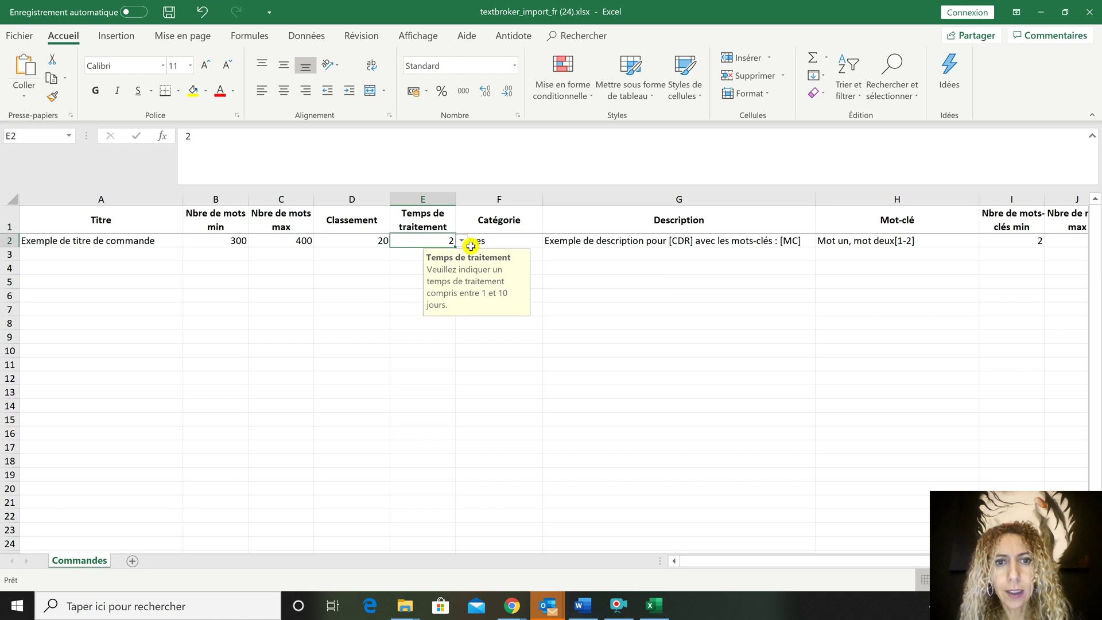
{"action": "left_click", "coordinate": [464, 242]}
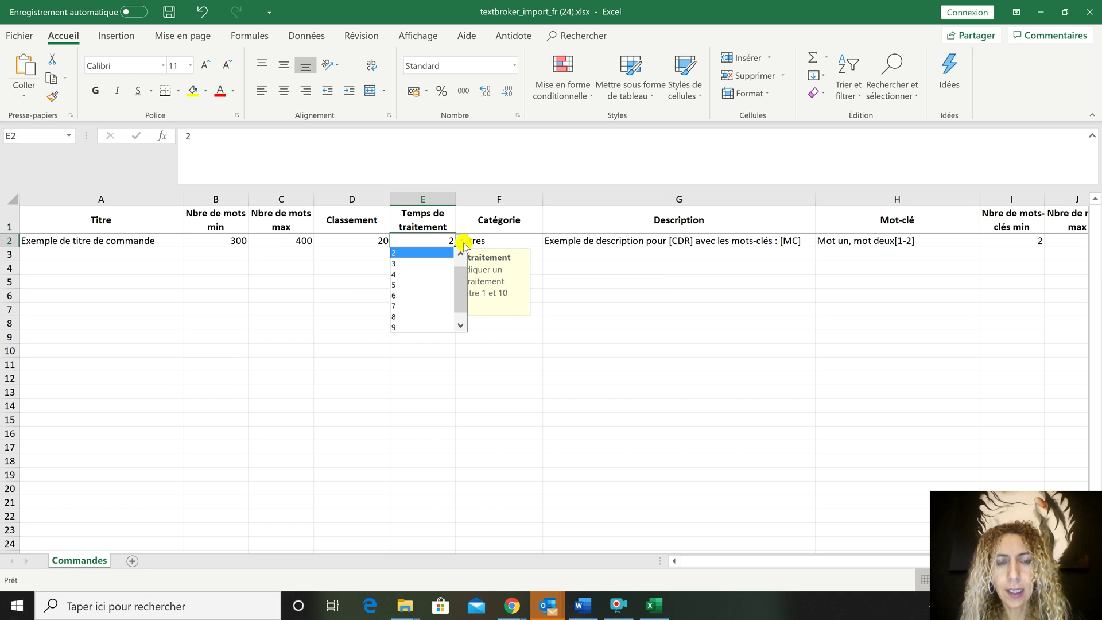
{"action": "left_click", "coordinate": [414, 276]}
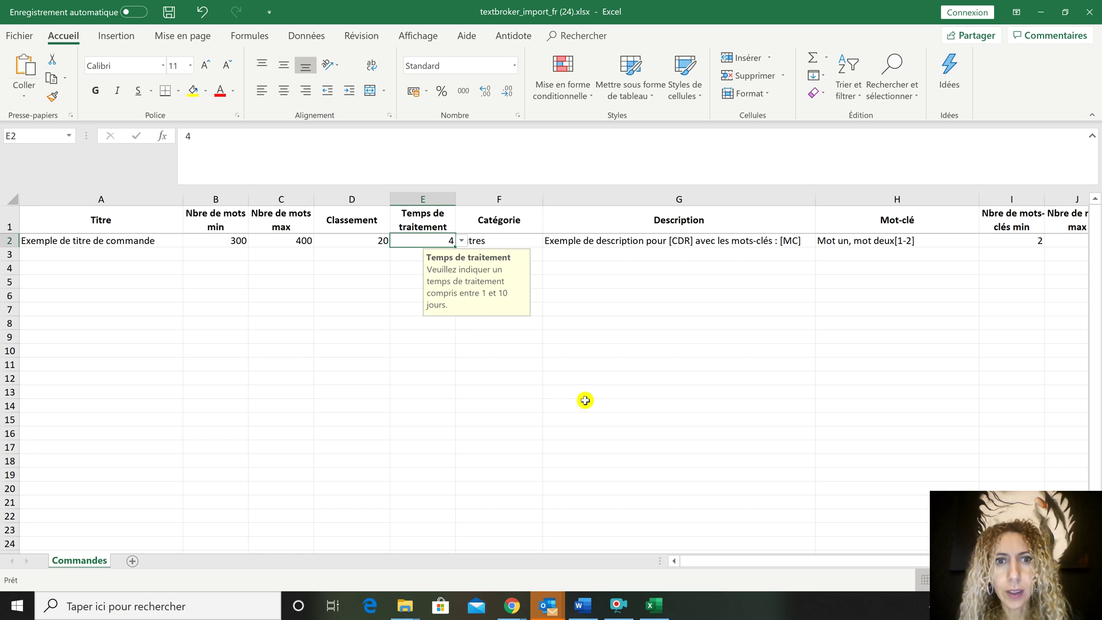
{"action": "left_click", "coordinate": [624, 353]}
- Choose Beauté as the example order's category in F2
{"action": "left_click", "coordinate": [512, 241]}
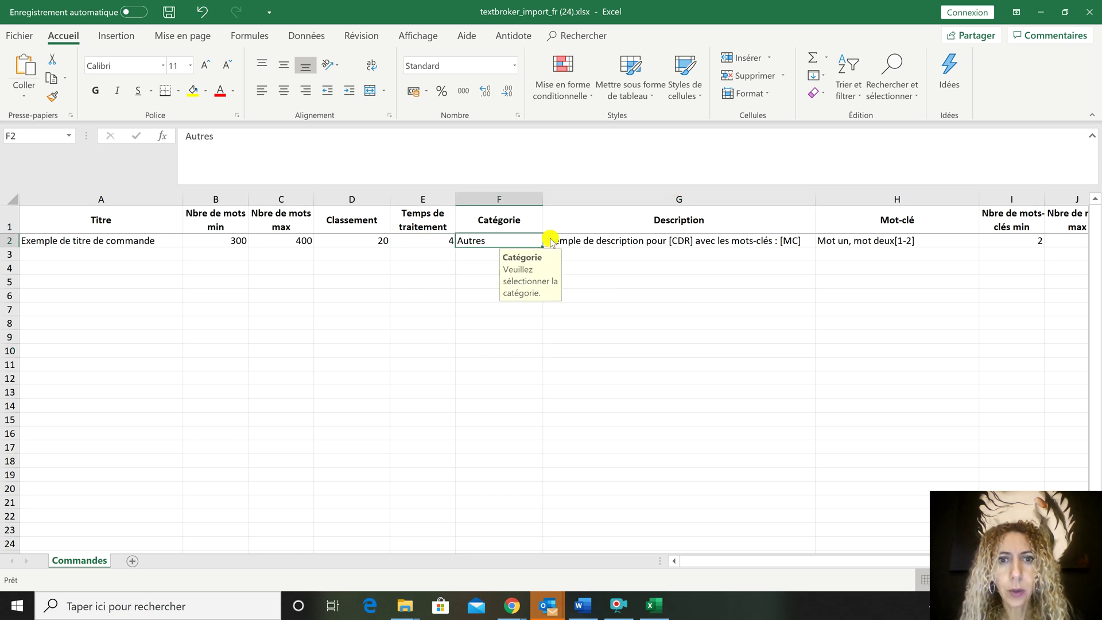
{"action": "left_click", "coordinate": [549, 242]}
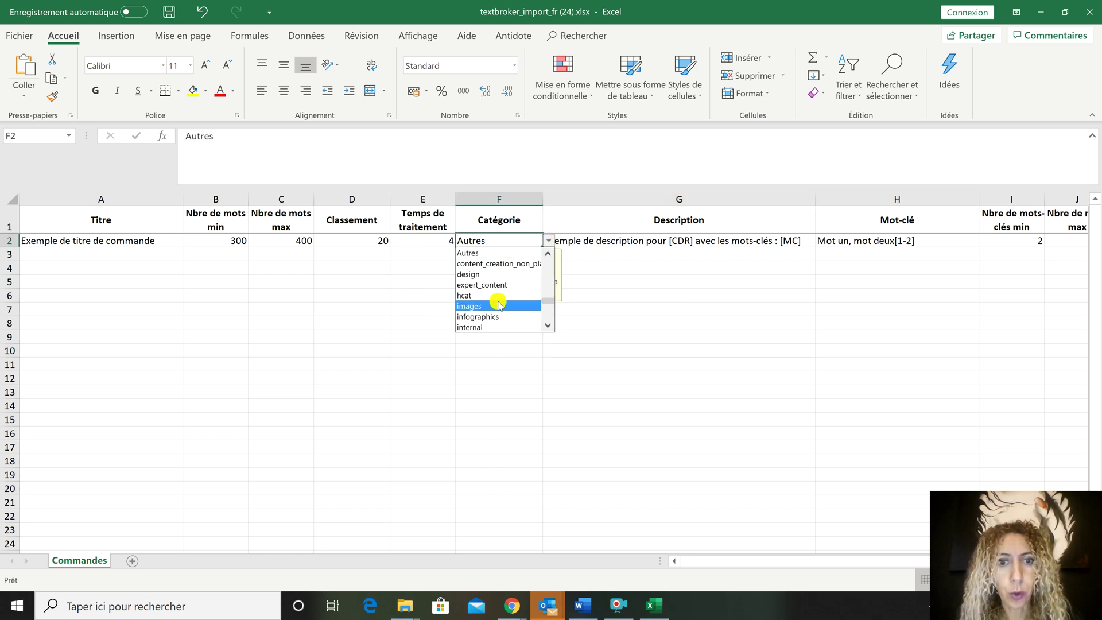
{"action": "scroll", "coordinate": [482, 308], "scroll_direction": "up", "scroll_amount": 5}
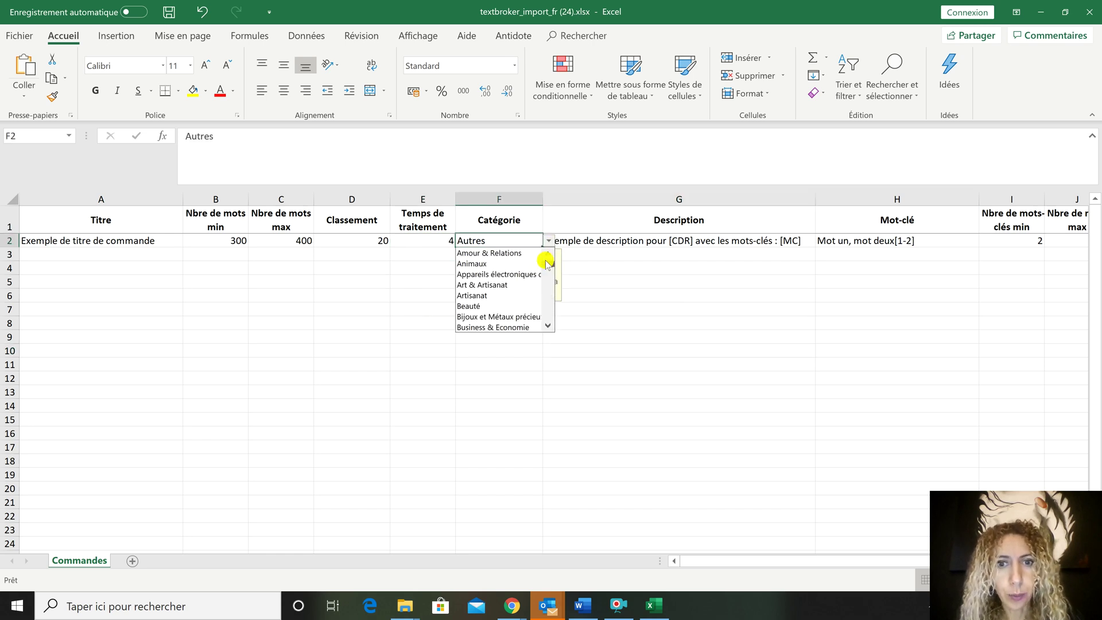
{"action": "left_click", "coordinate": [477, 306]}
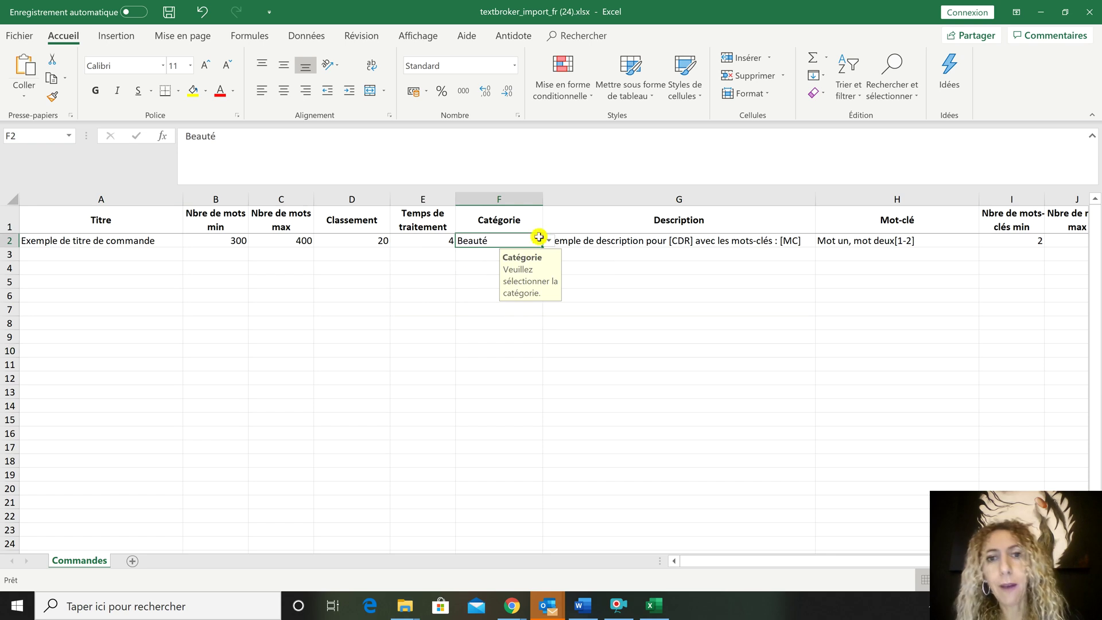
{"action": "left_click", "coordinate": [795, 336]}
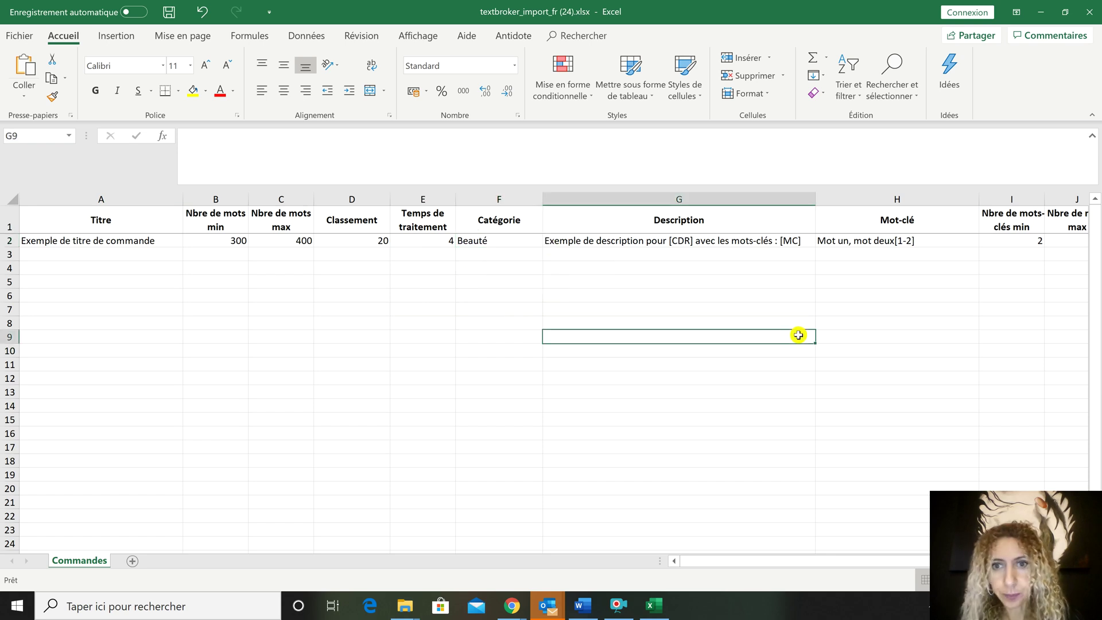
- Replace the description text before [CDR] in G2 with "Merci de rédiger un article sur le sujet :", keeping the keyword part
{"action": "left_click", "coordinate": [622, 243]}
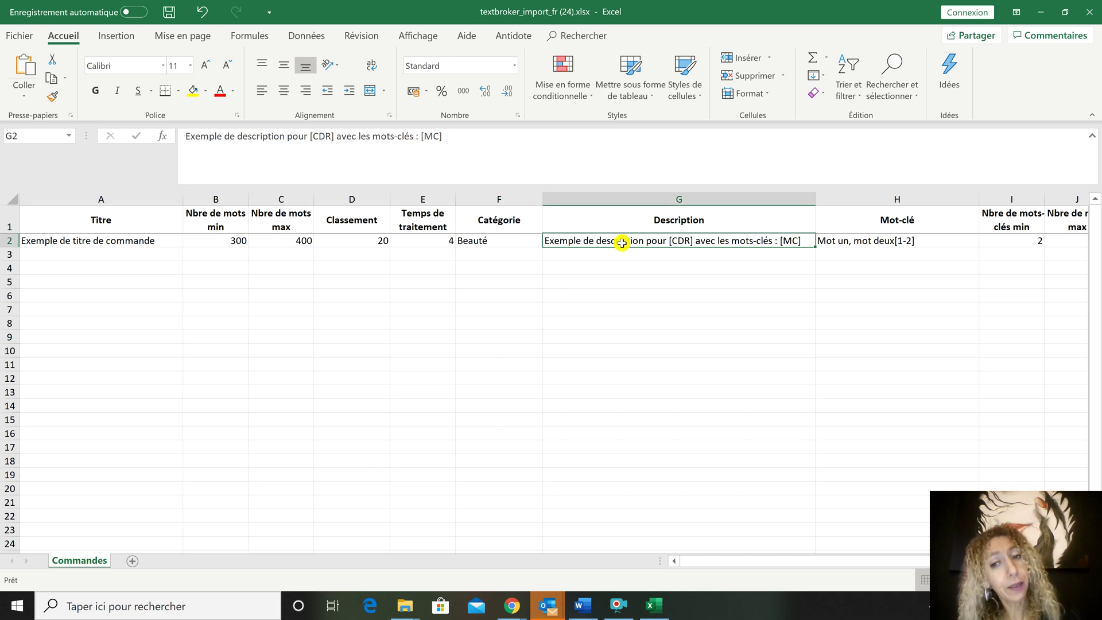
{"action": "double_click", "coordinate": [666, 239]}
{"action": "left_click_drag", "start_coordinate": [665, 240], "coordinate": [539, 234]}
{"action": "type", "text": "Merc"}
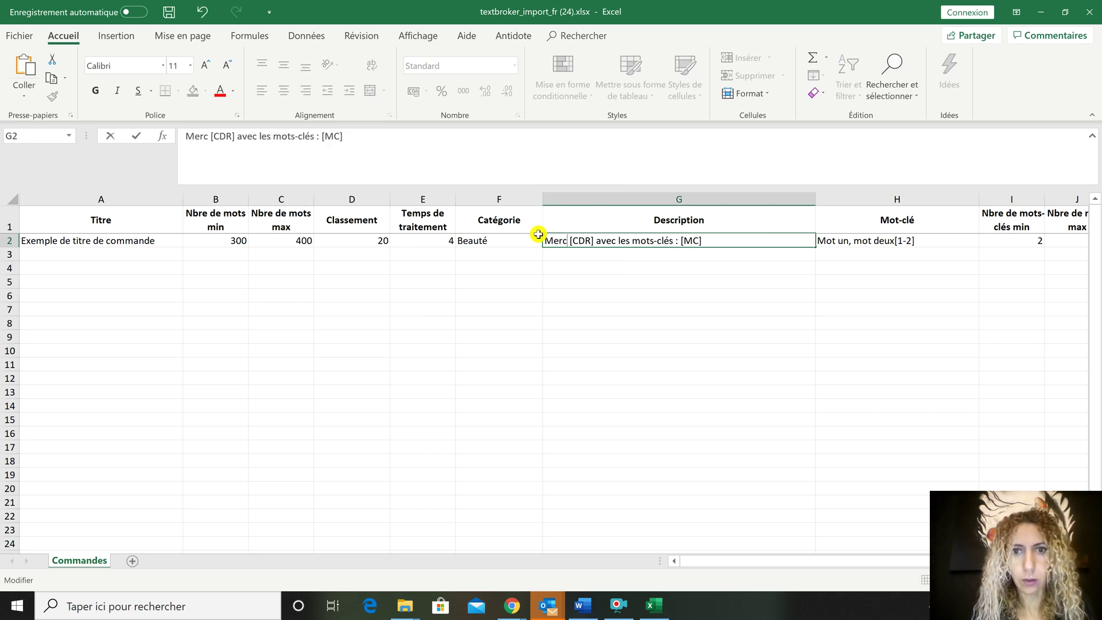
{"action": "type", "text": "i de rédi"}
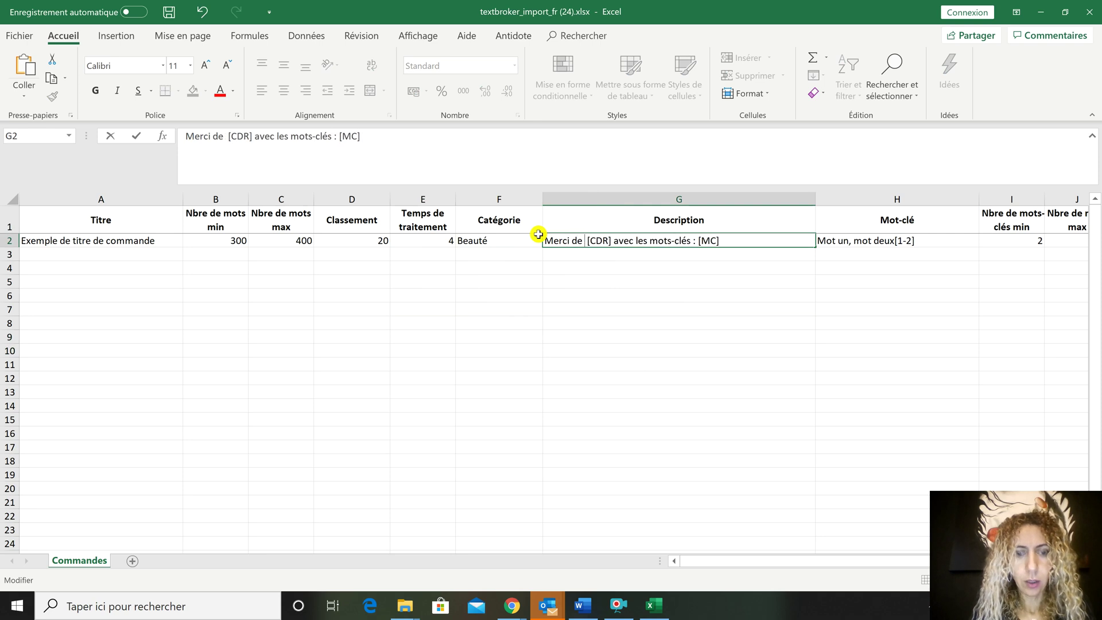
{"action": "type", "text": "ger un article "}
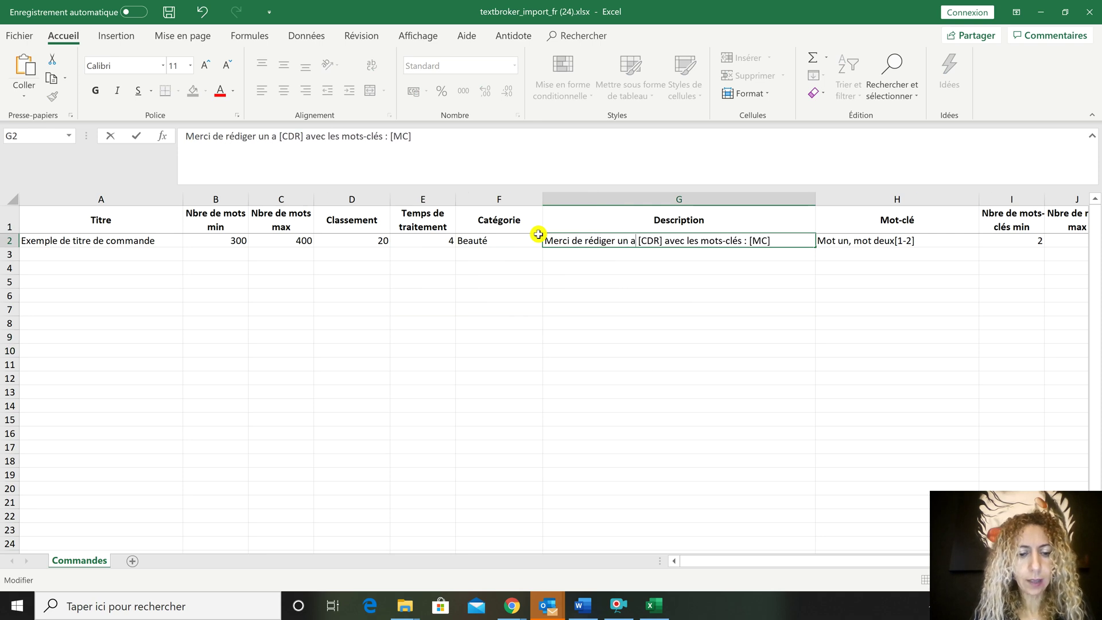
{"action": "type", "text": "sur le su"}
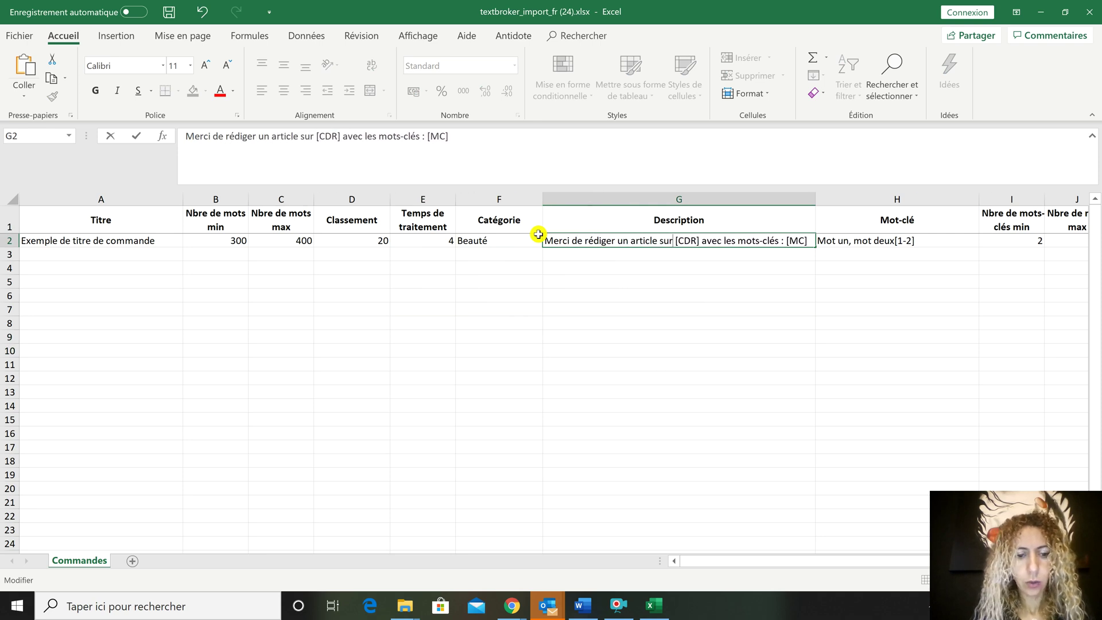
{"action": "type", "text": "jet :"}
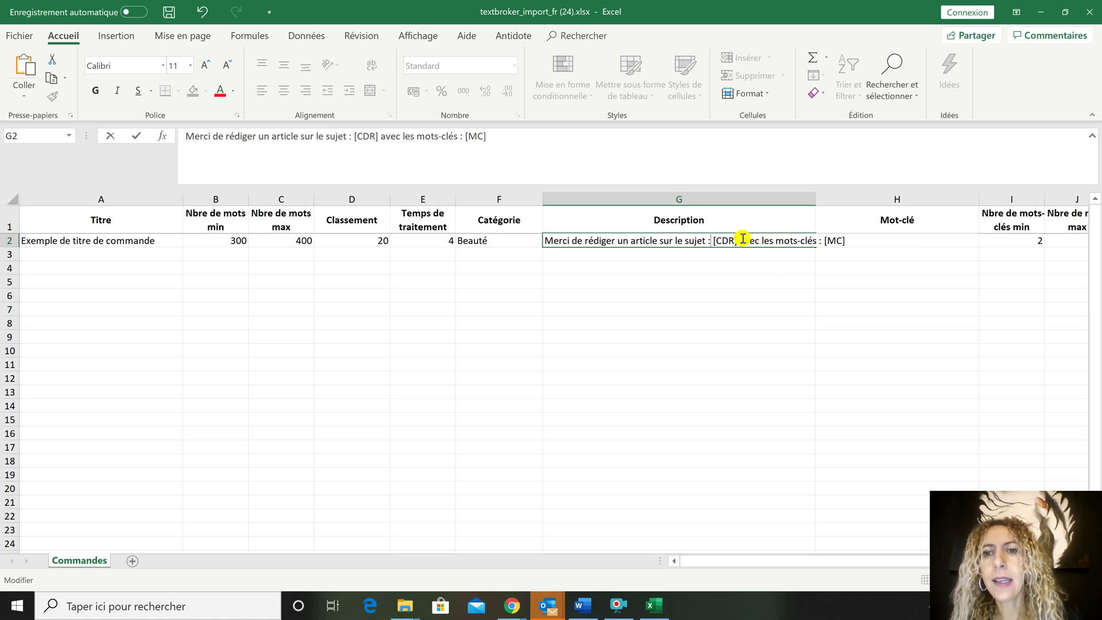
{"action": "left_click_drag", "start_coordinate": [737, 242], "coordinate": [714, 240]}
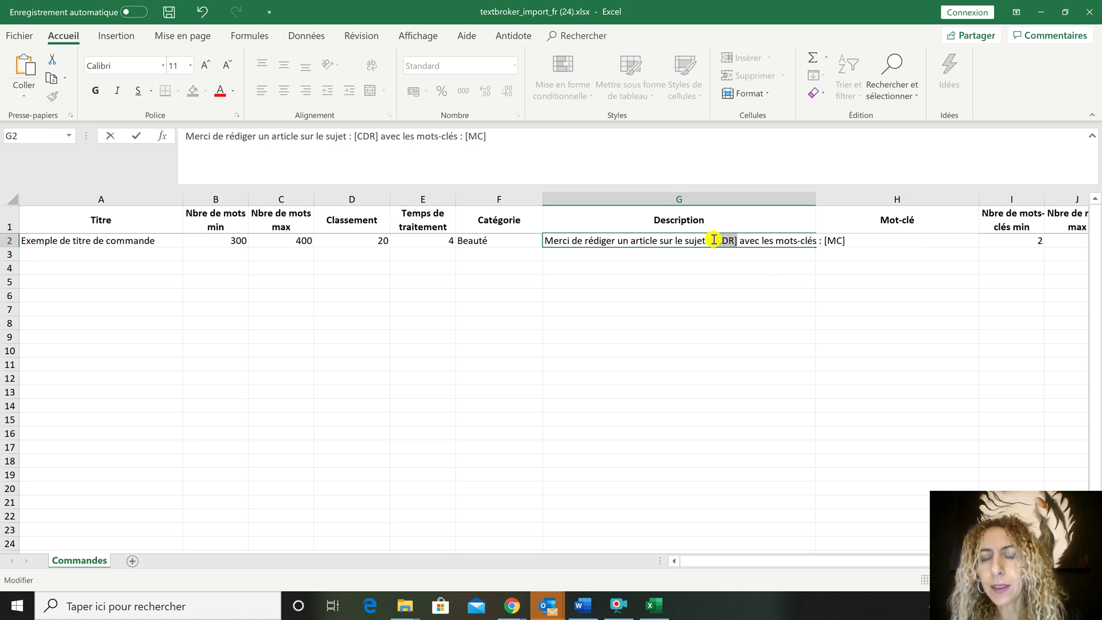
{"action": "left_click", "coordinate": [723, 264]}
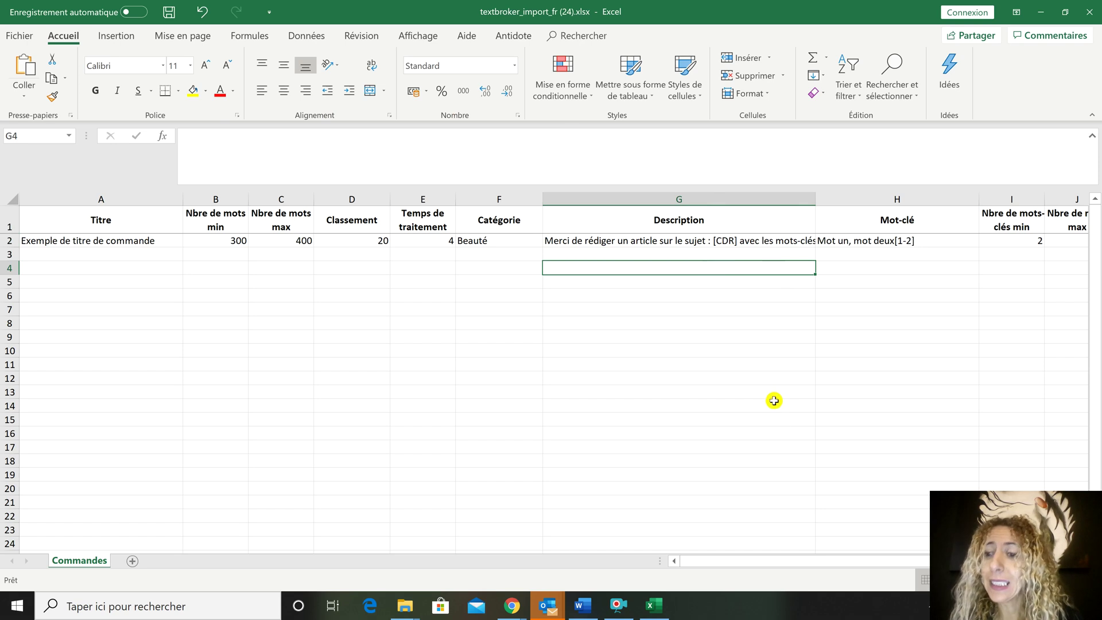
- Replace the sample keywords in H2 with "maquillage" and "mascara marque xx", separated by a comma
{"action": "left_click", "coordinate": [766, 244]}
{"action": "double_click", "coordinate": [755, 246]}
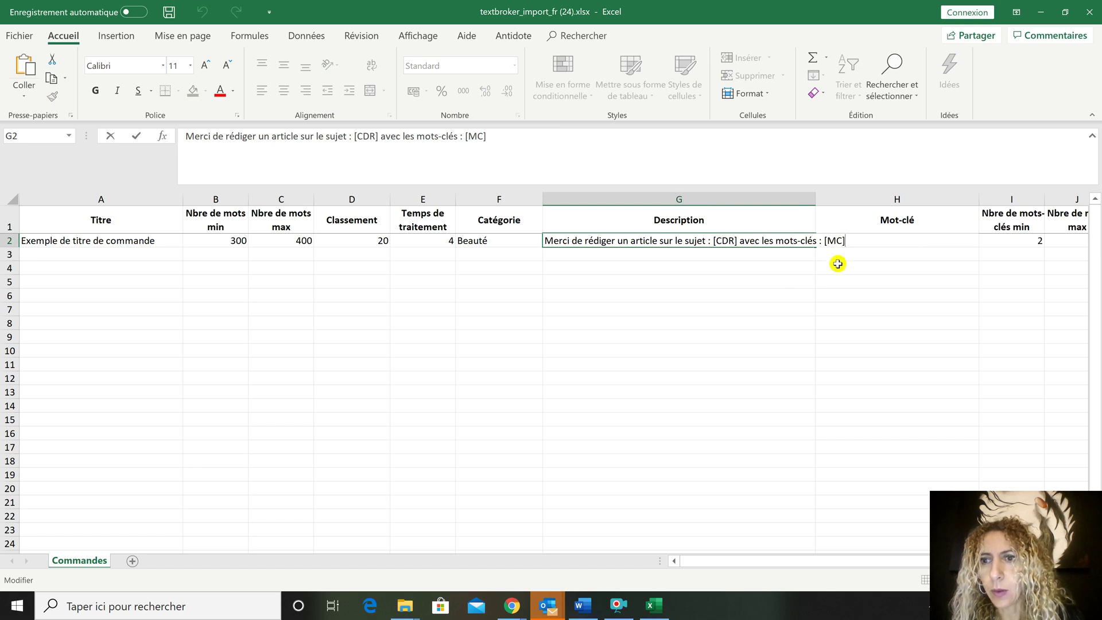
{"action": "left_click", "coordinate": [907, 240]}
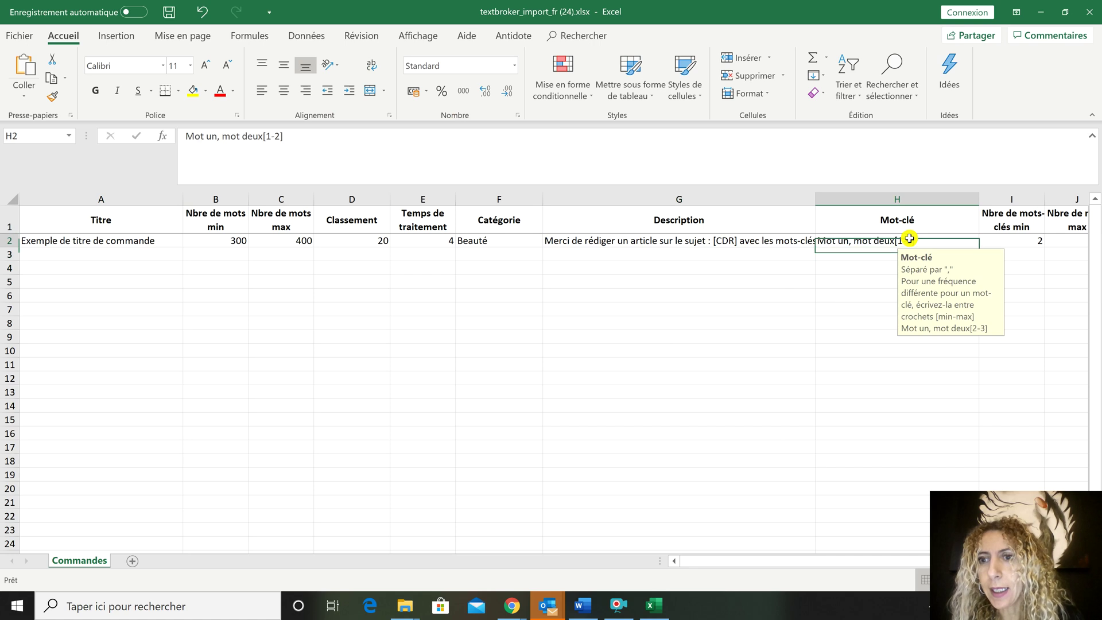
{"action": "left_click_drag", "start_coordinate": [831, 561], "coordinate": [849, 561]}
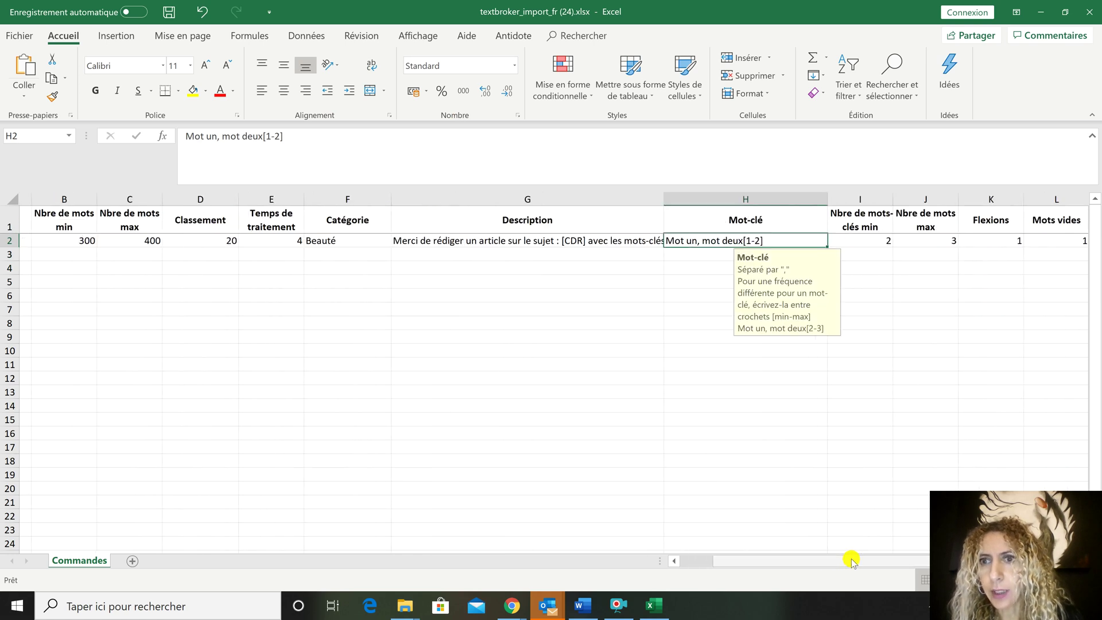
{"action": "double_click", "coordinate": [687, 240]}
{"action": "left_click_drag", "start_coordinate": [687, 239], "coordinate": [656, 240]}
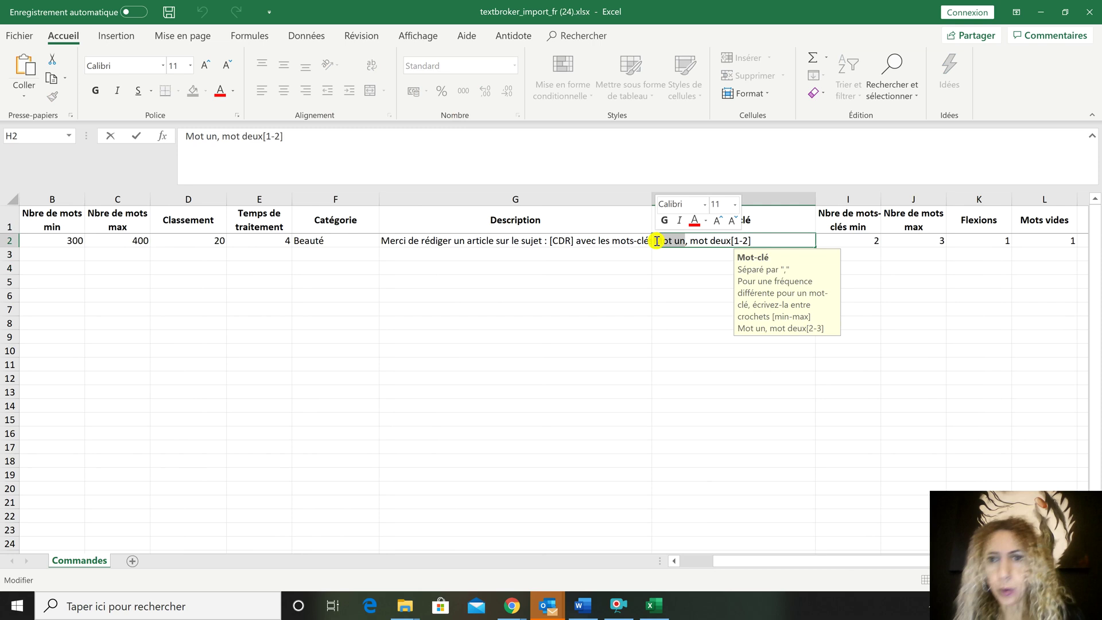
{"action": "type", "text": "maquilla"}
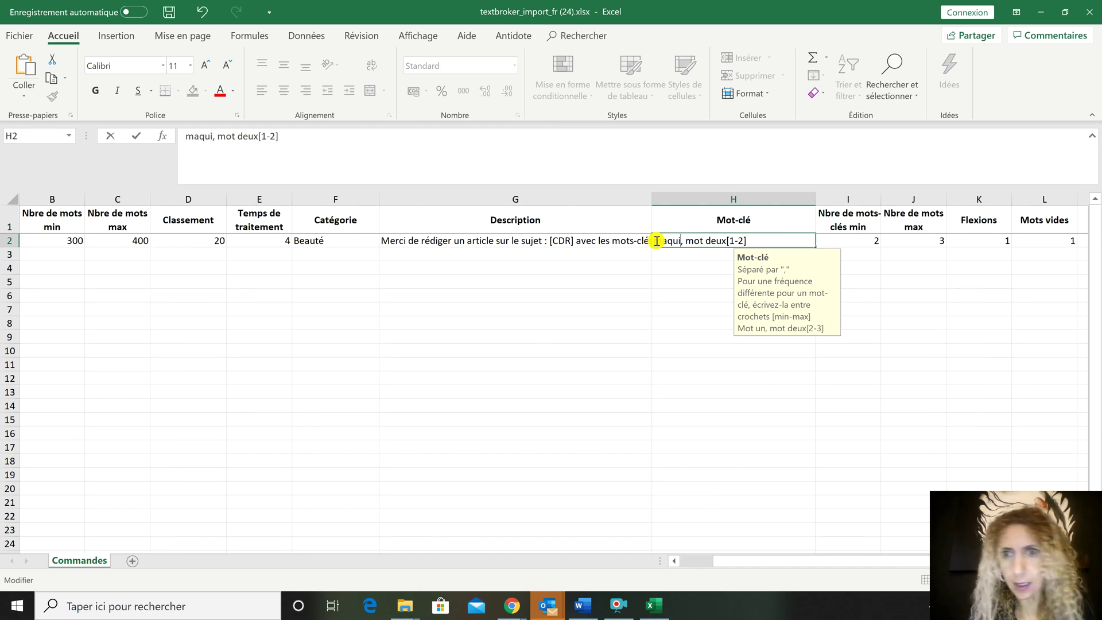
{"action": "type", "text": "ge"}
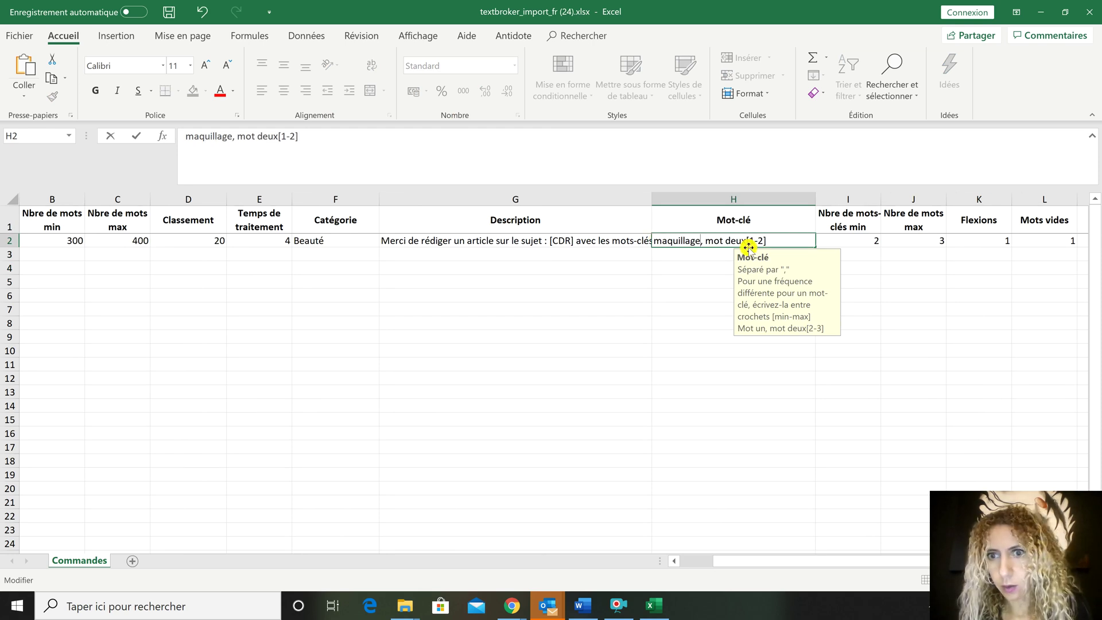
{"action": "left_click_drag", "start_coordinate": [745, 241], "coordinate": [710, 241]}
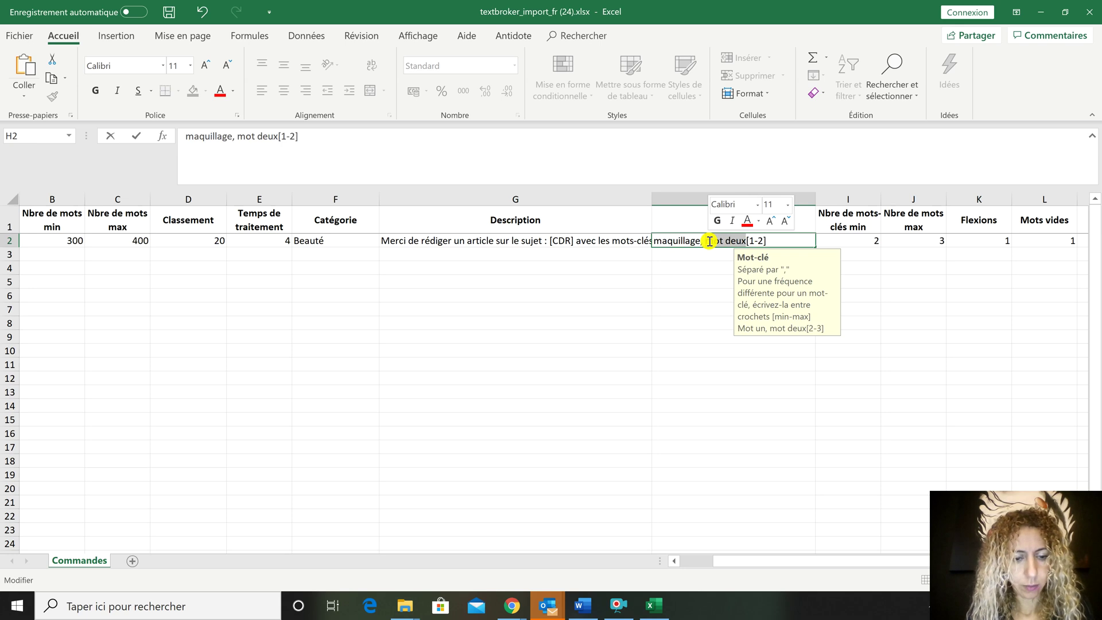
{"action": "type", "text": "mascara marque xx"}
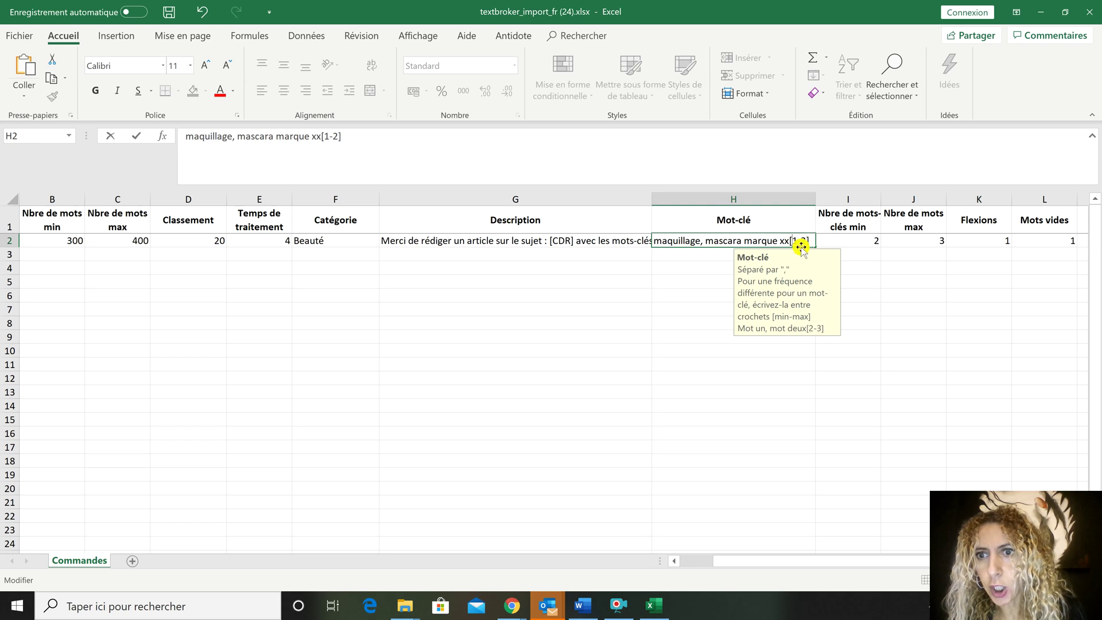
- Remove the bracketed [1-2] frequency after "mascara marque xx" in the Mot-clé cell H2
{"action": "key", "text": "BackSpace"}
{"action": "key", "text": "BackSpace"}
{"action": "key", "text": "BackSpace"}
{"action": "key", "text": "BackSpace"}
{"action": "key", "text": "BackSpace"}
{"action": "key", "text": "BackSpace"}
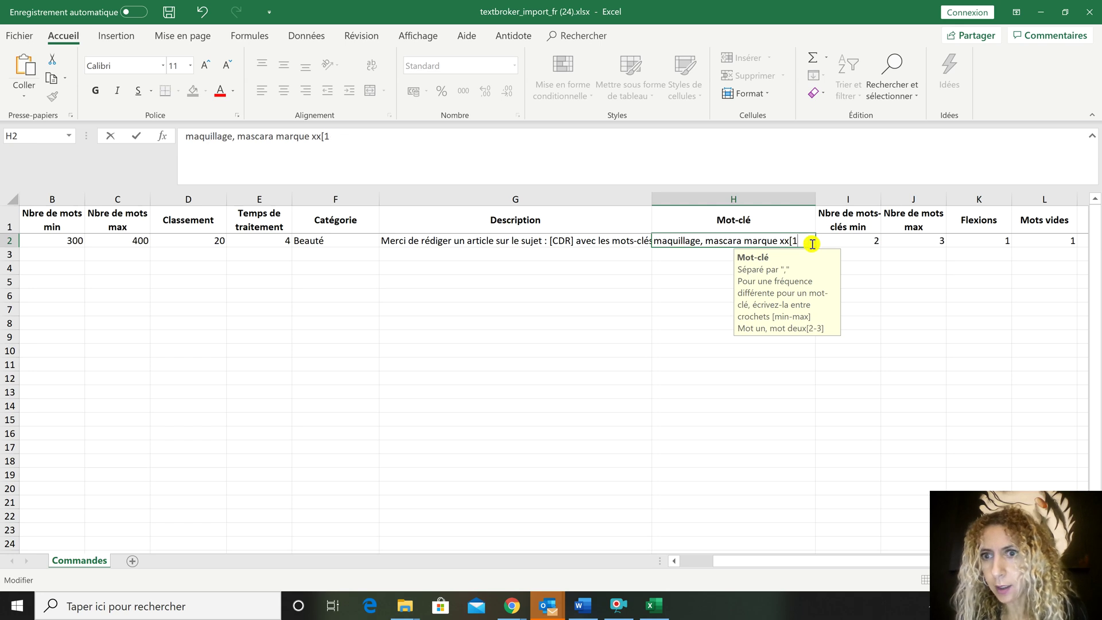
{"action": "type", "text": "x"}
- Set the example order's keyword frequency to a minimum of 1 in I2 and a maximum of 4 in J2
{"action": "left_click", "coordinate": [865, 244]}
{"action": "type", "text": "1"}
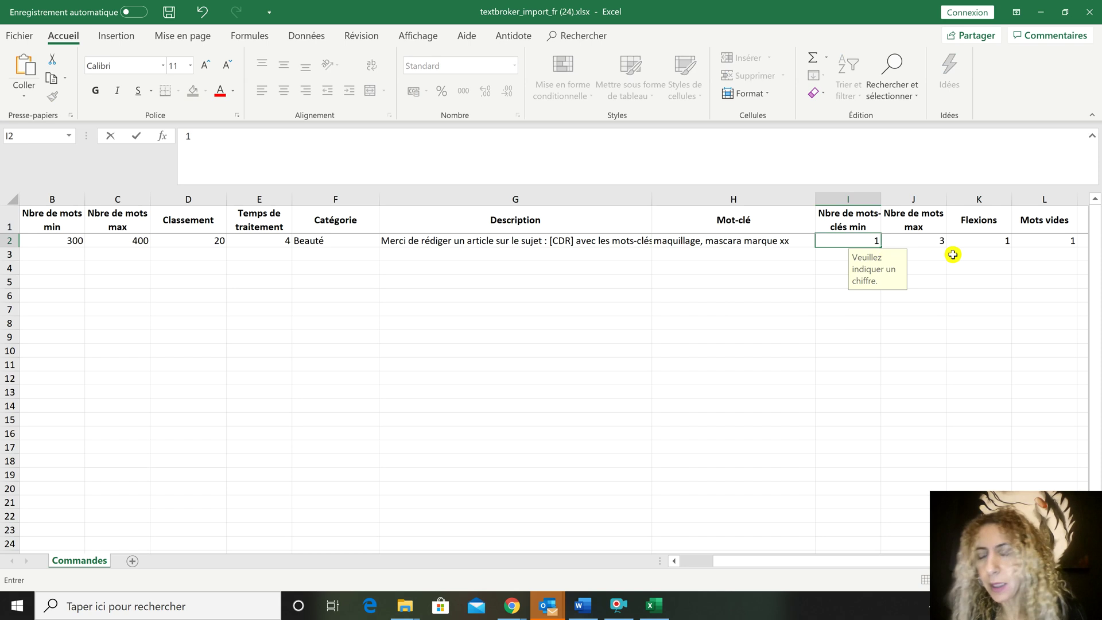
{"action": "left_click", "coordinate": [931, 247]}
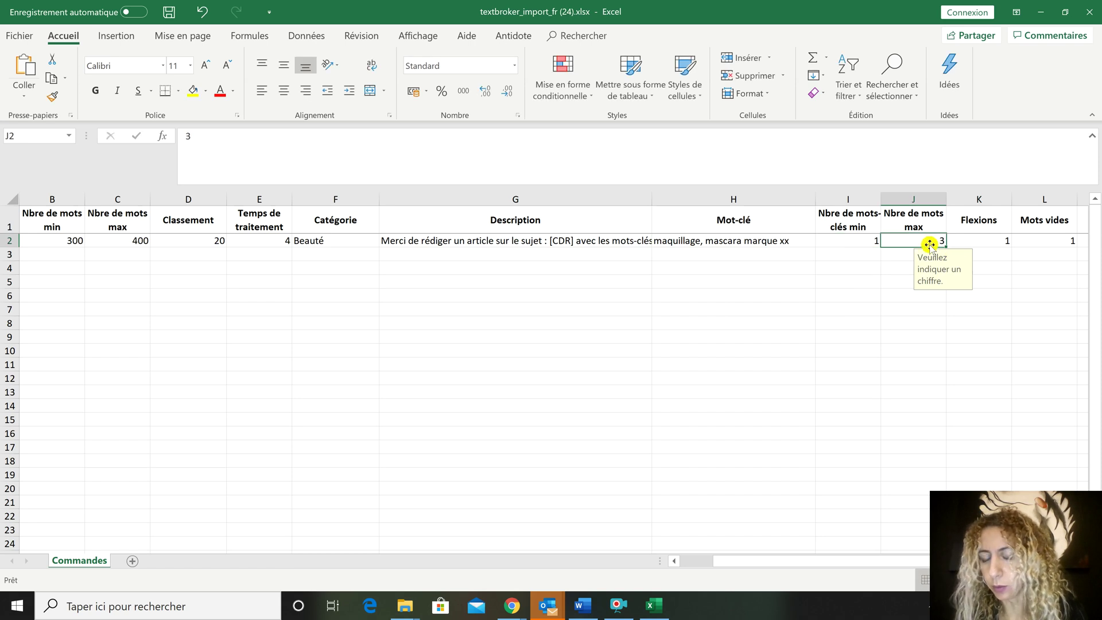
{"action": "type", "text": "4"}
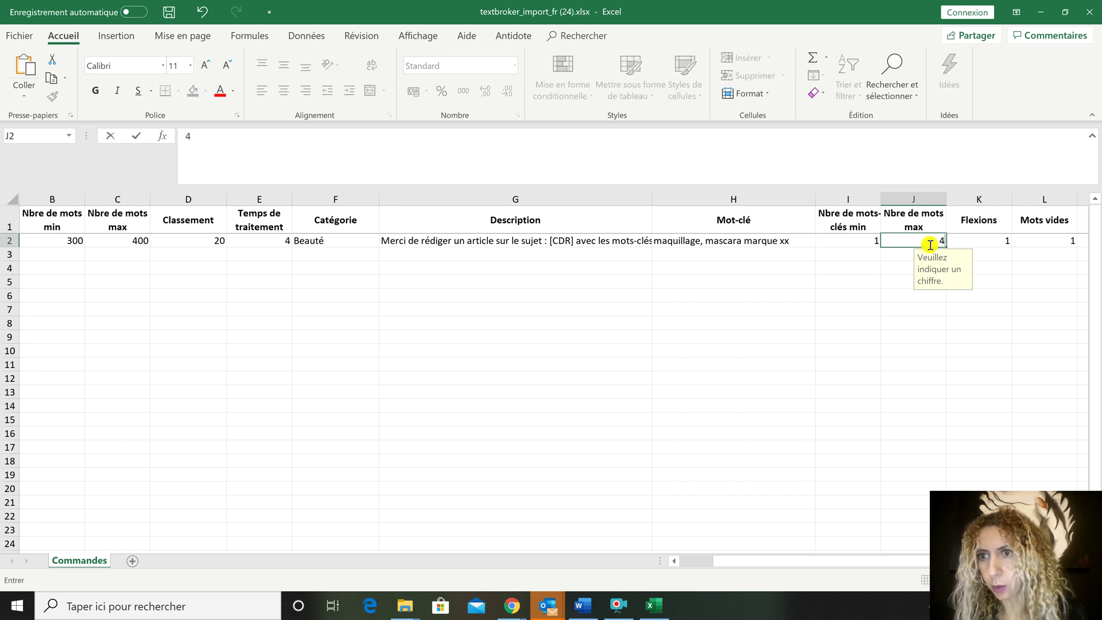
- Add an individual frequency of [2-4] after "mascara marque xx" in H2
{"action": "double_click", "coordinate": [790, 240]}
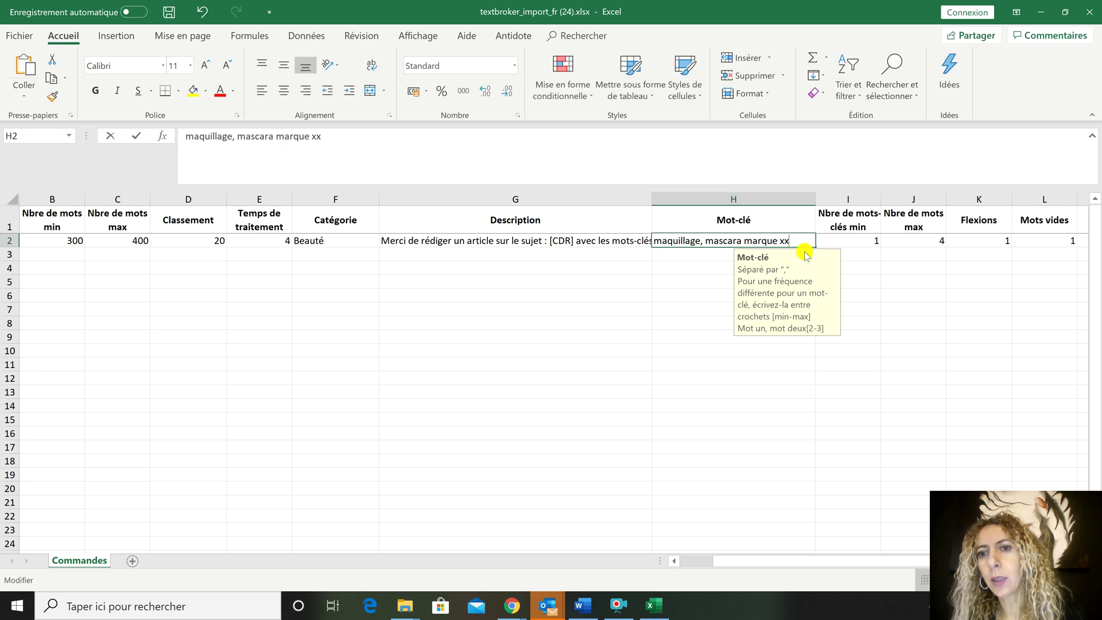
{"action": "type", "text": "["}
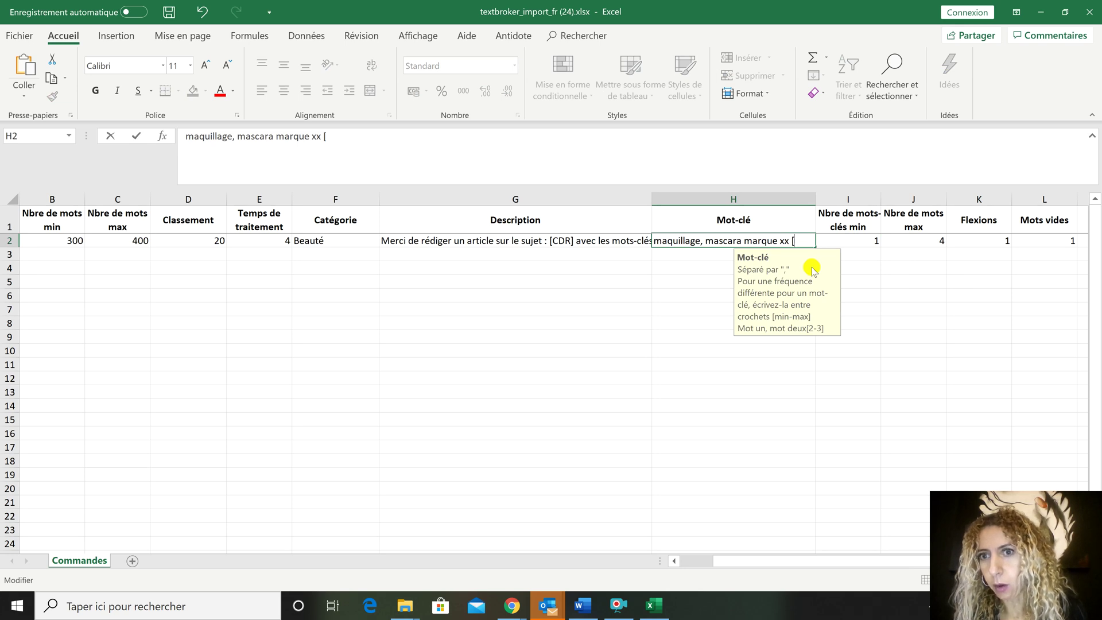
{"action": "type", "text": "2"}
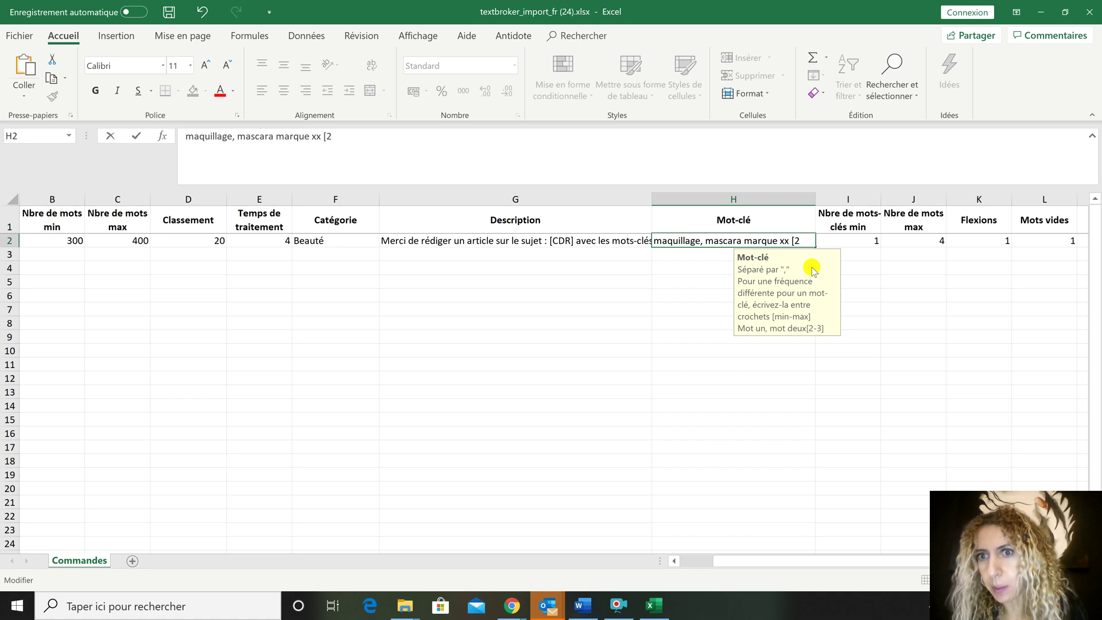
{"action": "type", "text": "-"}
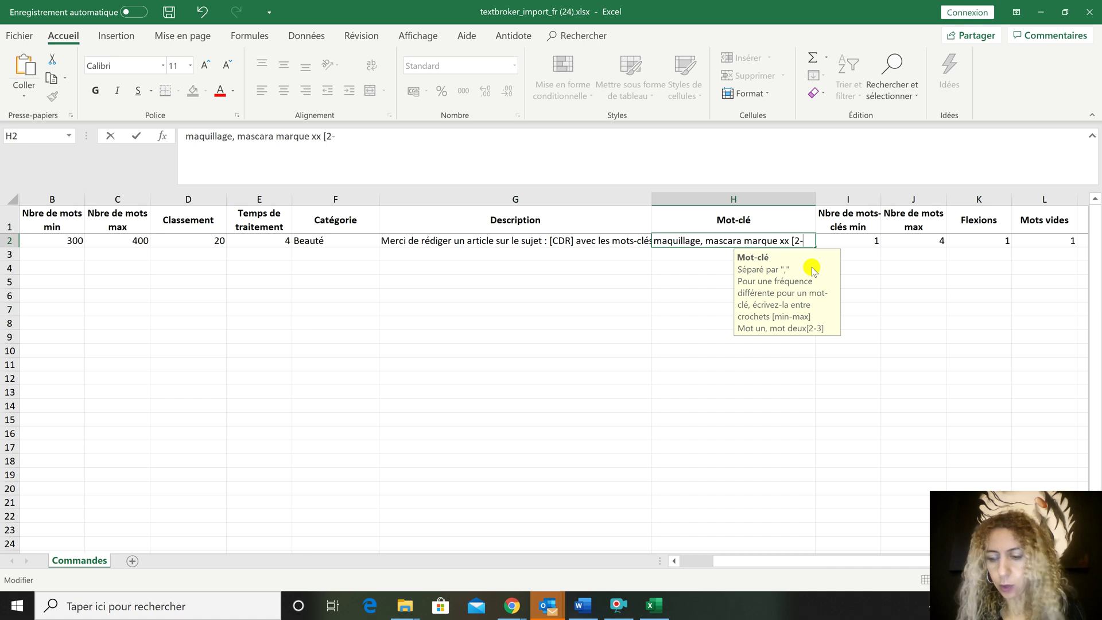
{"action": "type", "text": "4"}
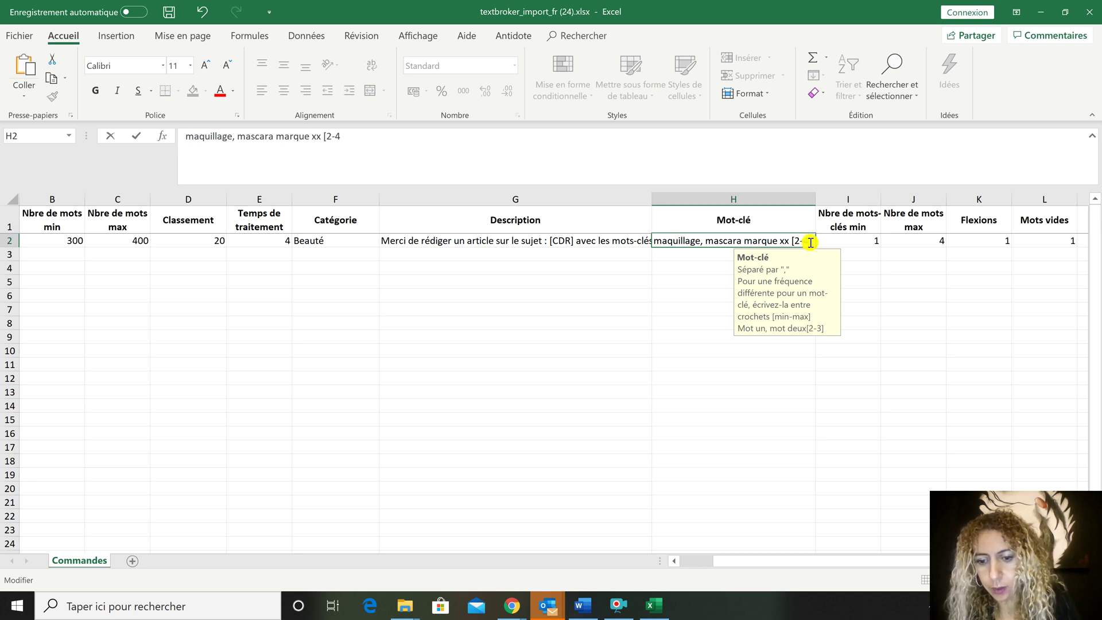
{"action": "left_click", "coordinate": [909, 256]}
{"action": "left_click", "coordinate": [798, 240]}
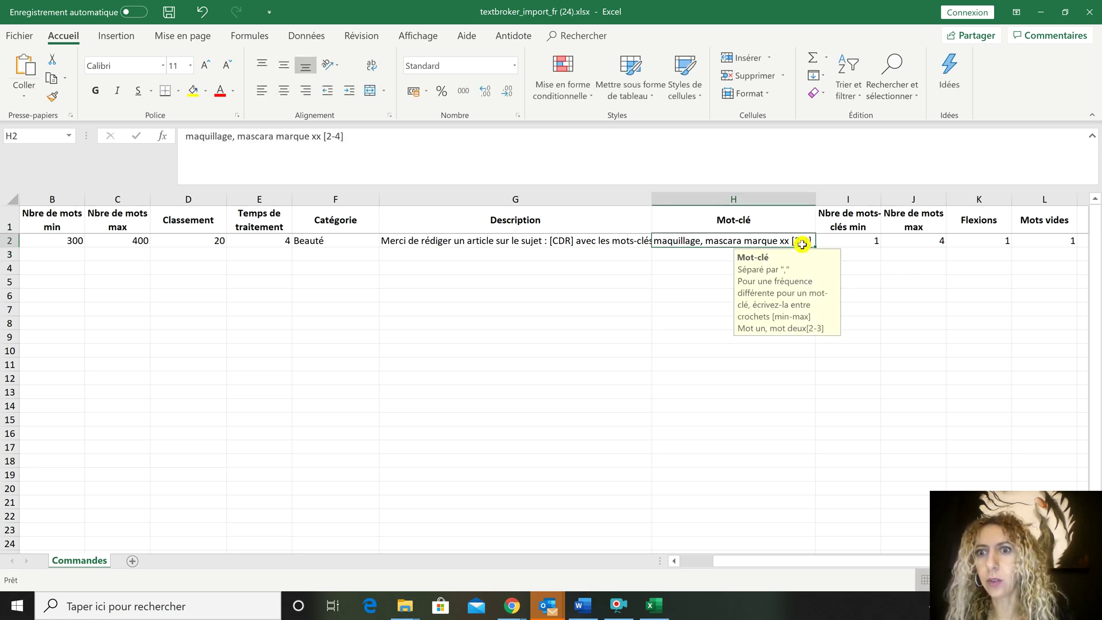
- Keep Flexions at 1 in K2 and choose 1 for Mots vides in L2
{"action": "left_click", "coordinate": [998, 242]}
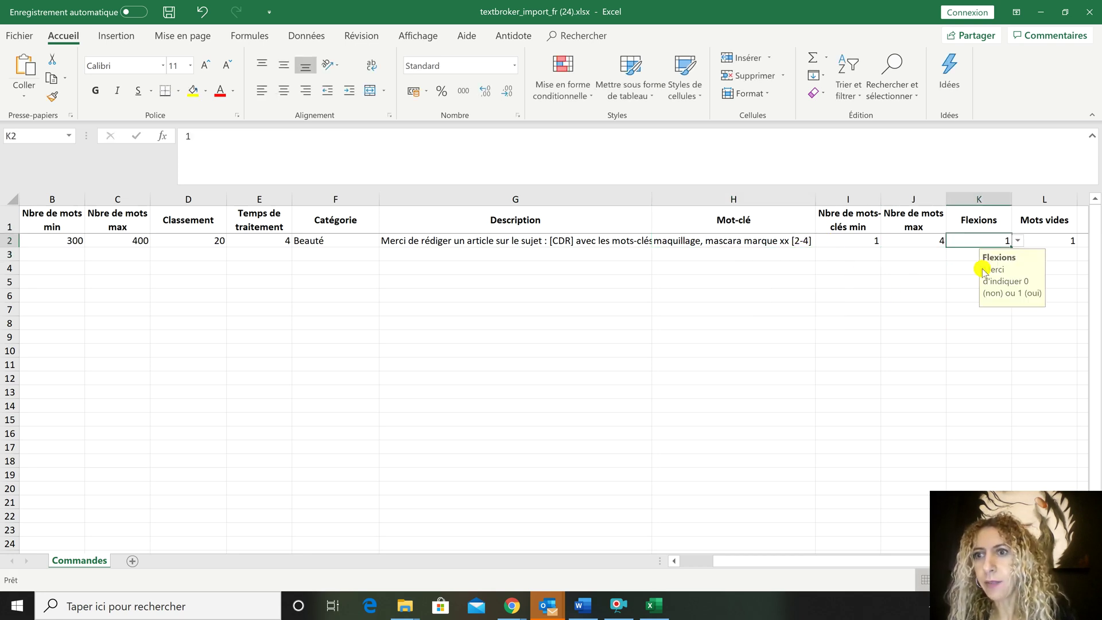
{"action": "left_click_drag", "start_coordinate": [755, 563], "coordinate": [809, 560]}
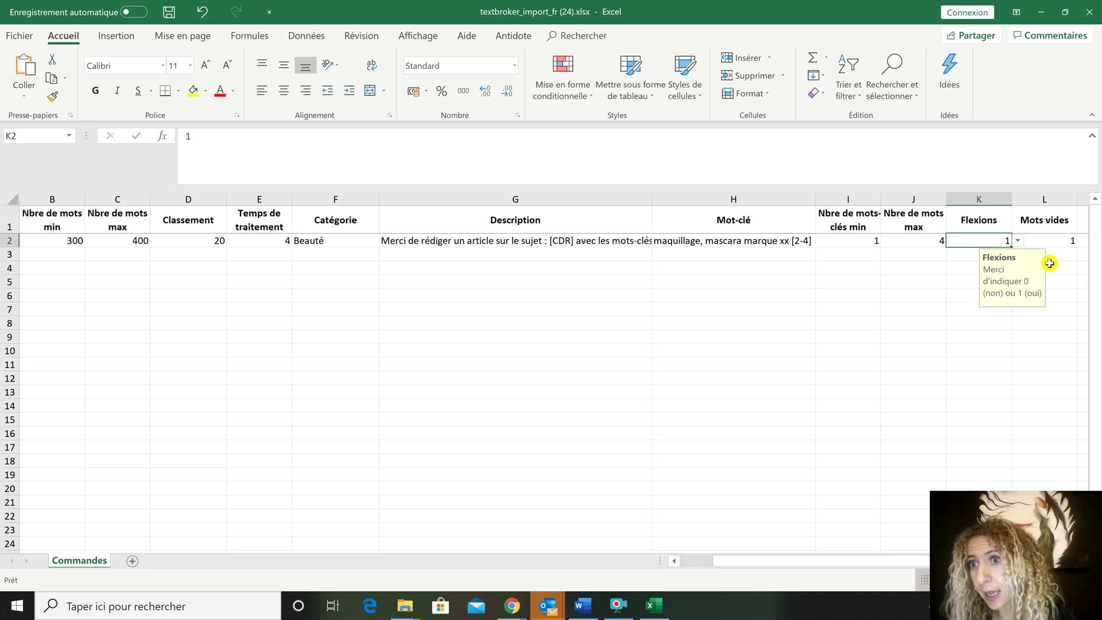
{"action": "left_click", "coordinate": [1019, 245]}
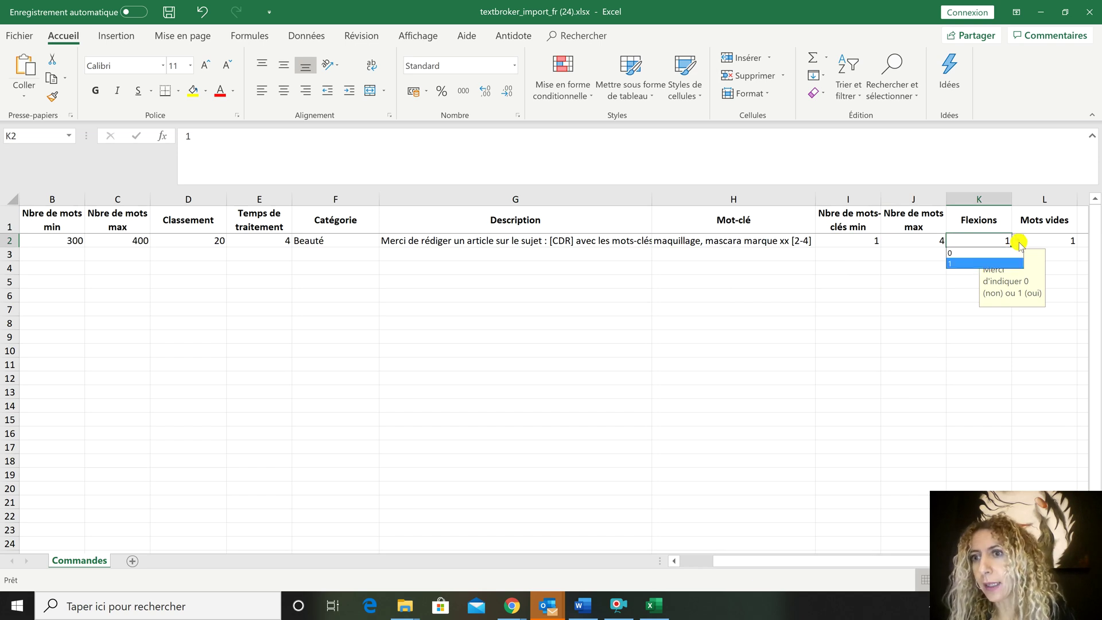
{"action": "left_click", "coordinate": [1019, 245]}
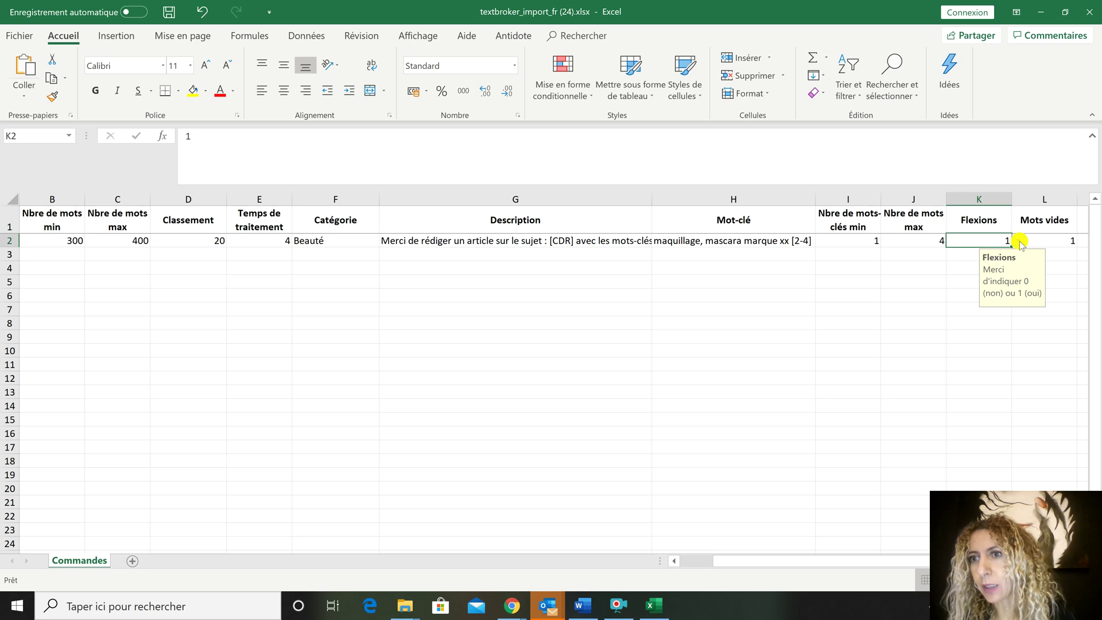
{"action": "left_click", "coordinate": [1059, 241]}
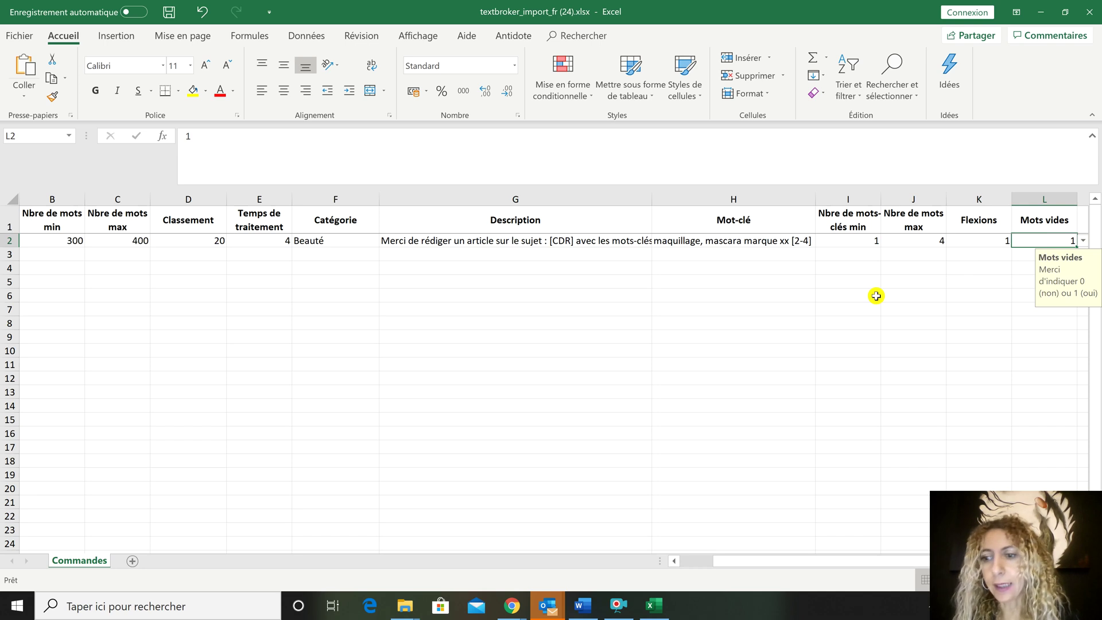
{"action": "left_click", "coordinate": [1083, 241]}
{"action": "left_click", "coordinate": [1033, 264]}
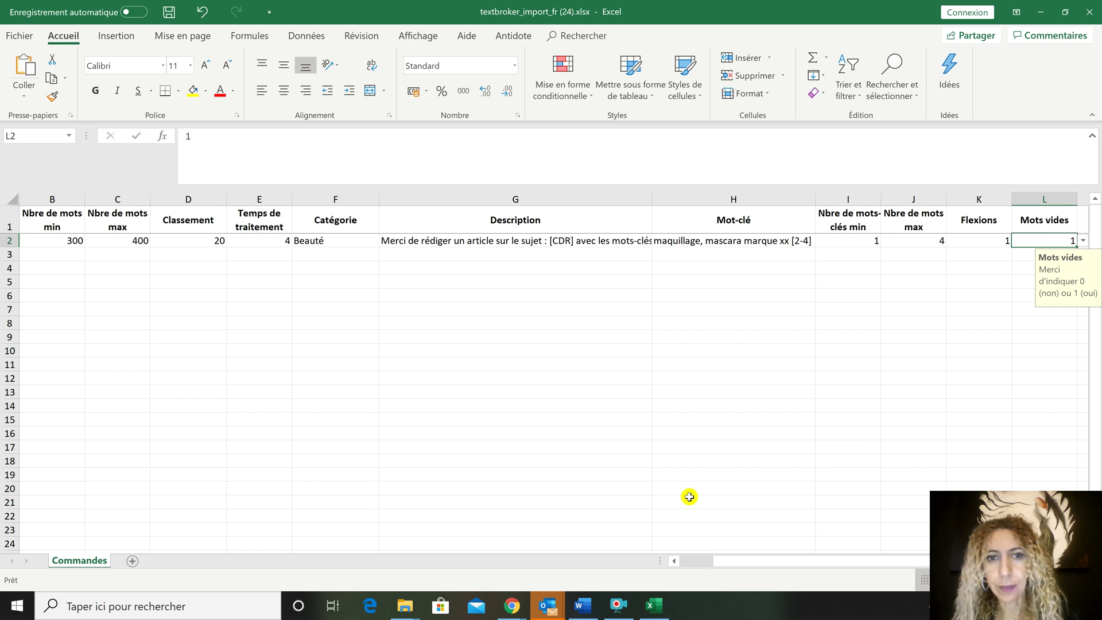
- Add two placeholder lines, "rzkgkfbkl" and "jirjgqkfbmlgdmkfvnklf,dvl", below the description text in G2
{"action": "left_click_drag", "start_coordinate": [750, 557], "coordinate": [709, 561]}
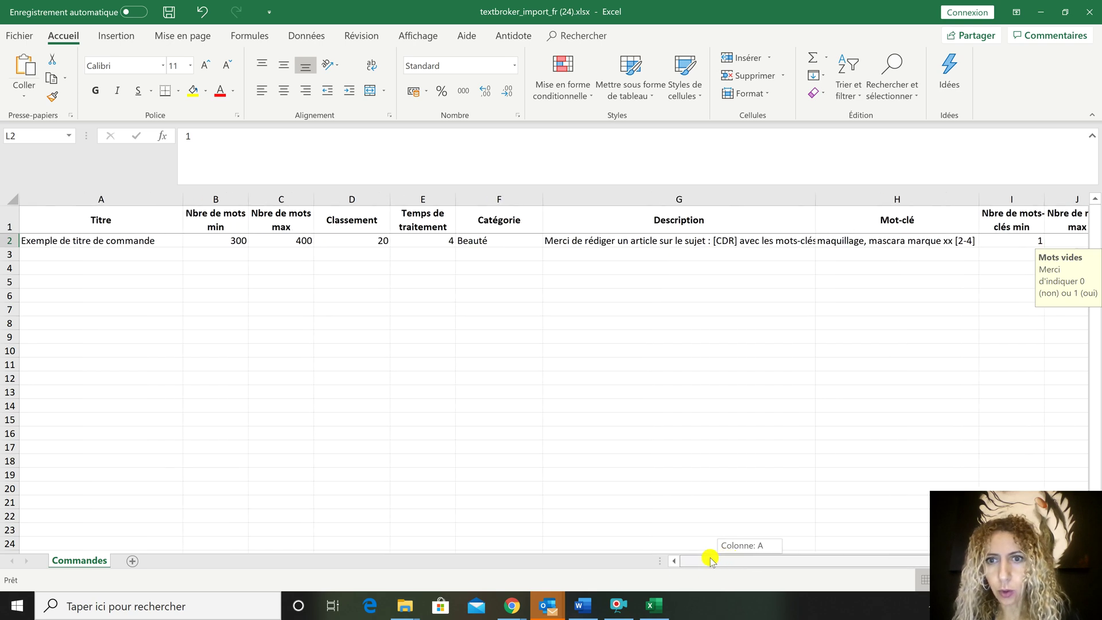
{"action": "double_click", "coordinate": [792, 240]}
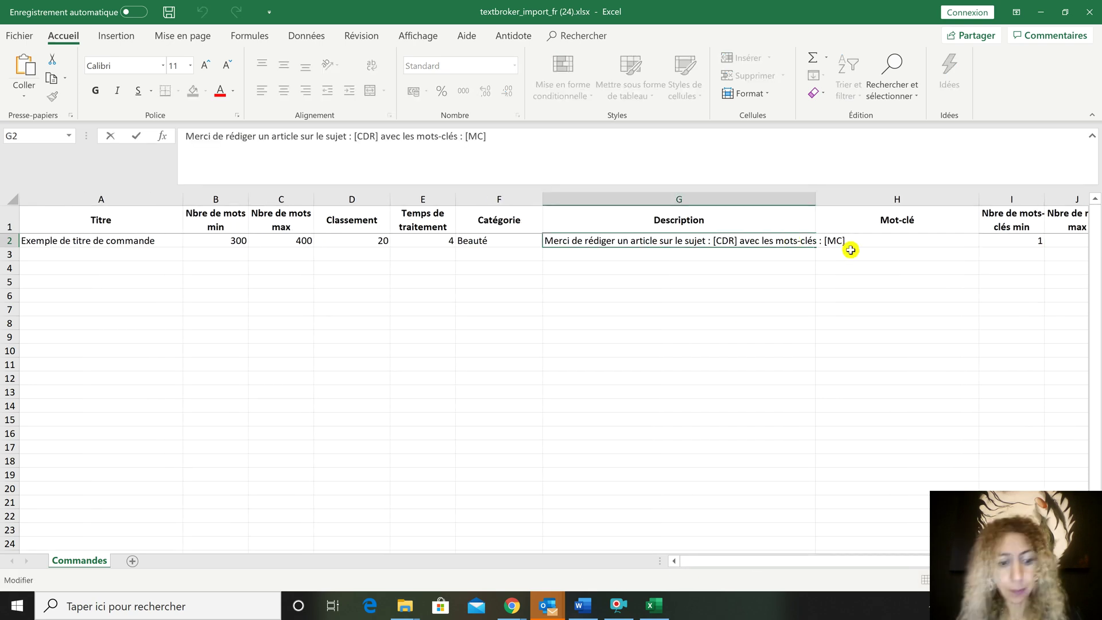
{"action": "key", "text": "alt+Return"}
{"action": "type", "text": "rzkgkfb"}
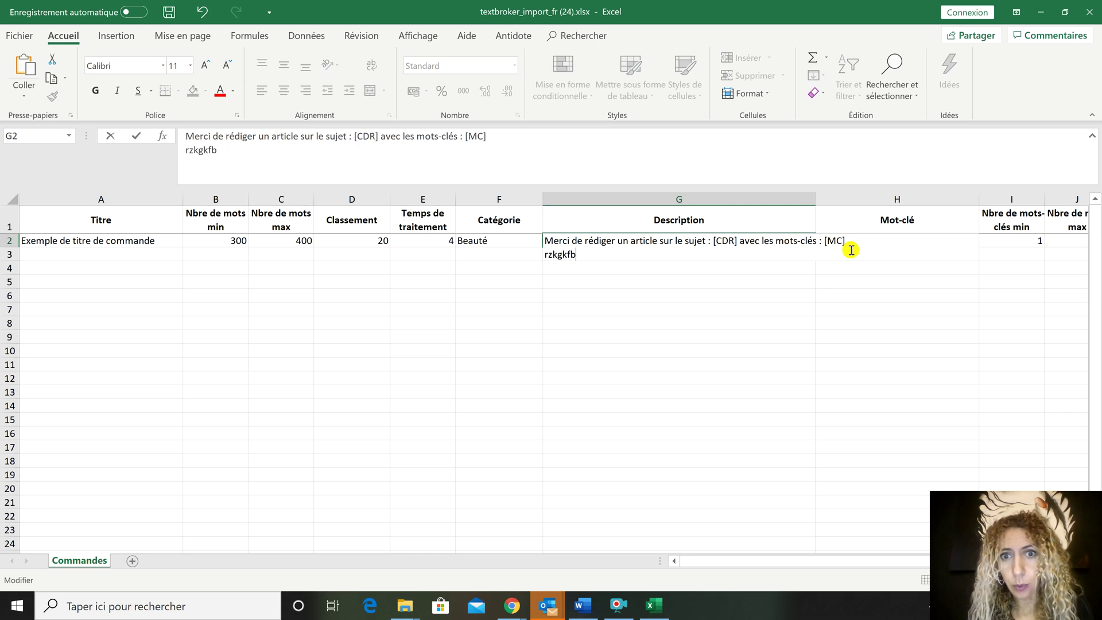
{"action": "type", "text": "kl jirjgqkfbmlgd"}
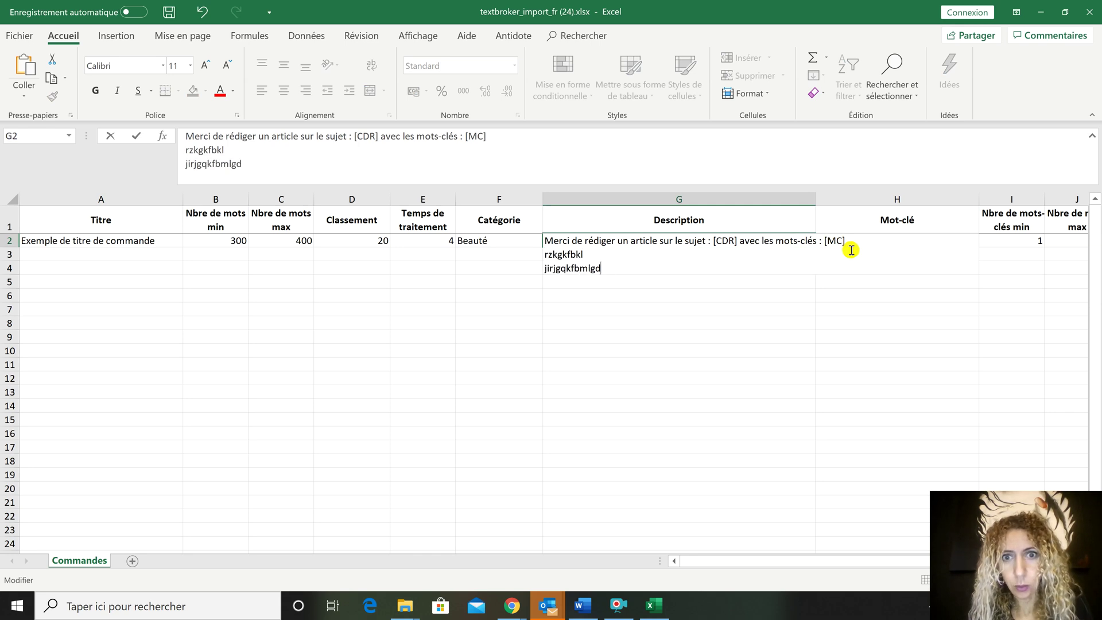
{"action": "type", "text": "mkfvnklf,dvl"}
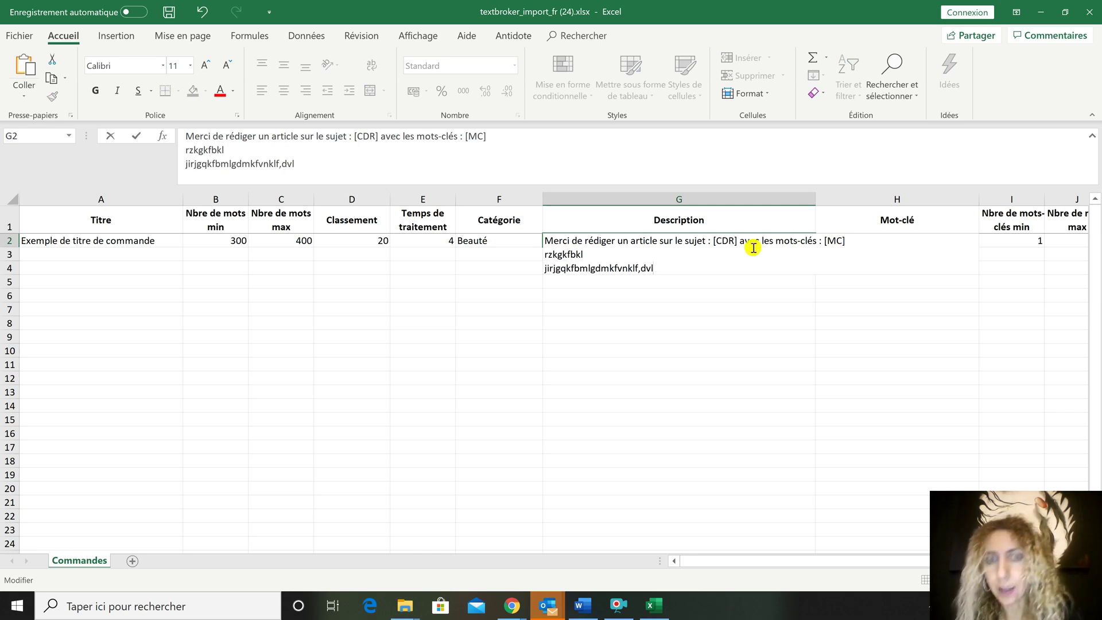
{"action": "left_click", "coordinate": [726, 319]}
{"action": "left_click", "coordinate": [700, 263]}
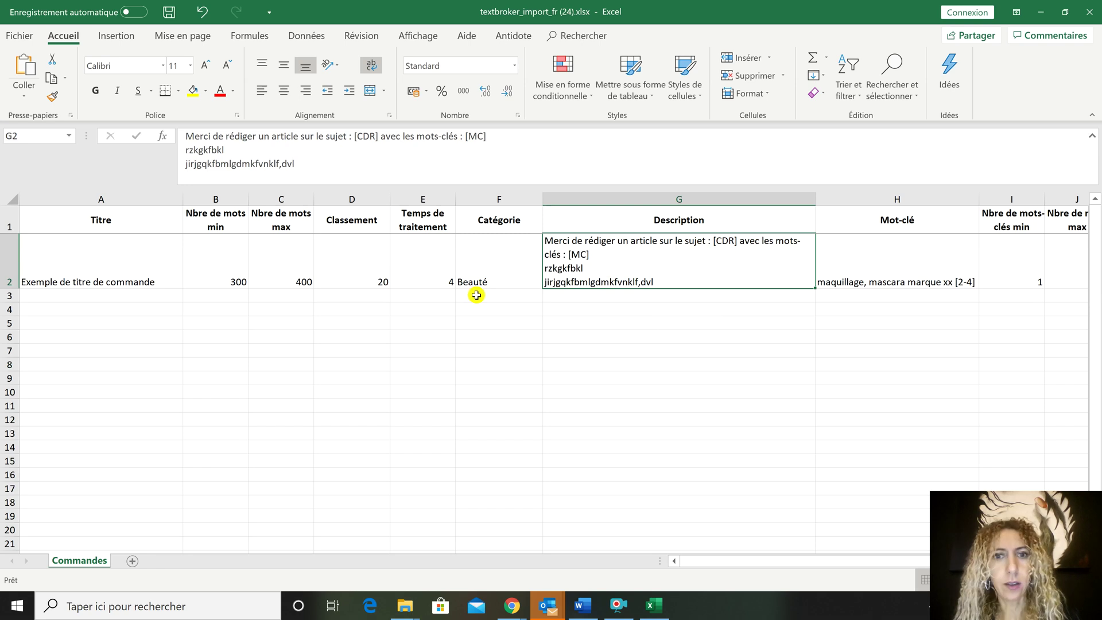
- Append "LIEN VERS UN FICHIER" to the last line of the description in G2
{"action": "double_click", "coordinate": [687, 281]}
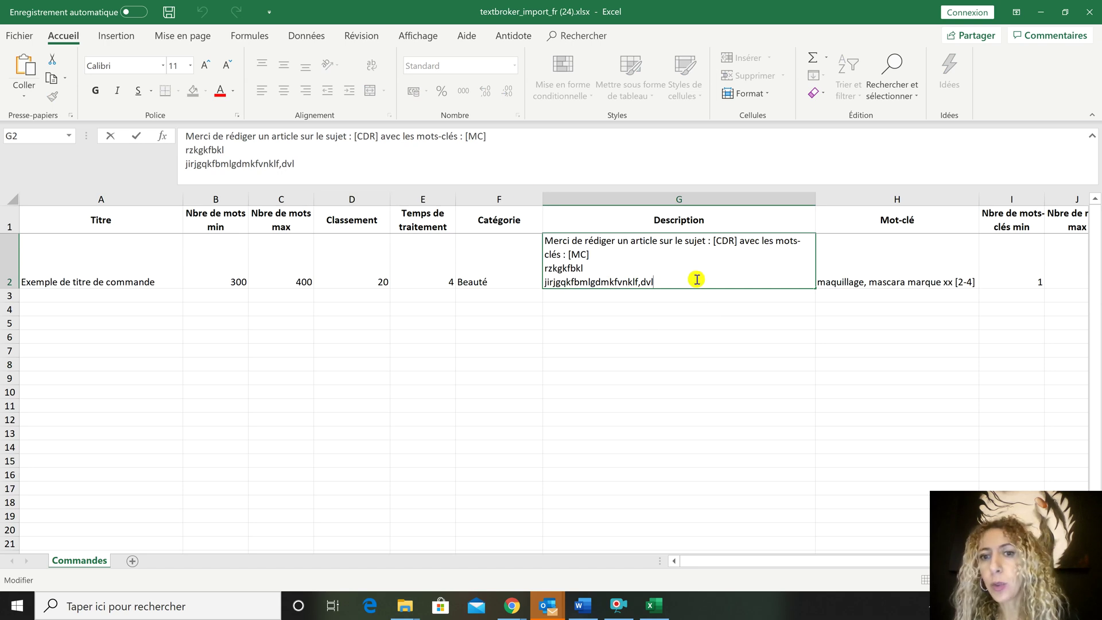
{"action": "type", "text": "L"}
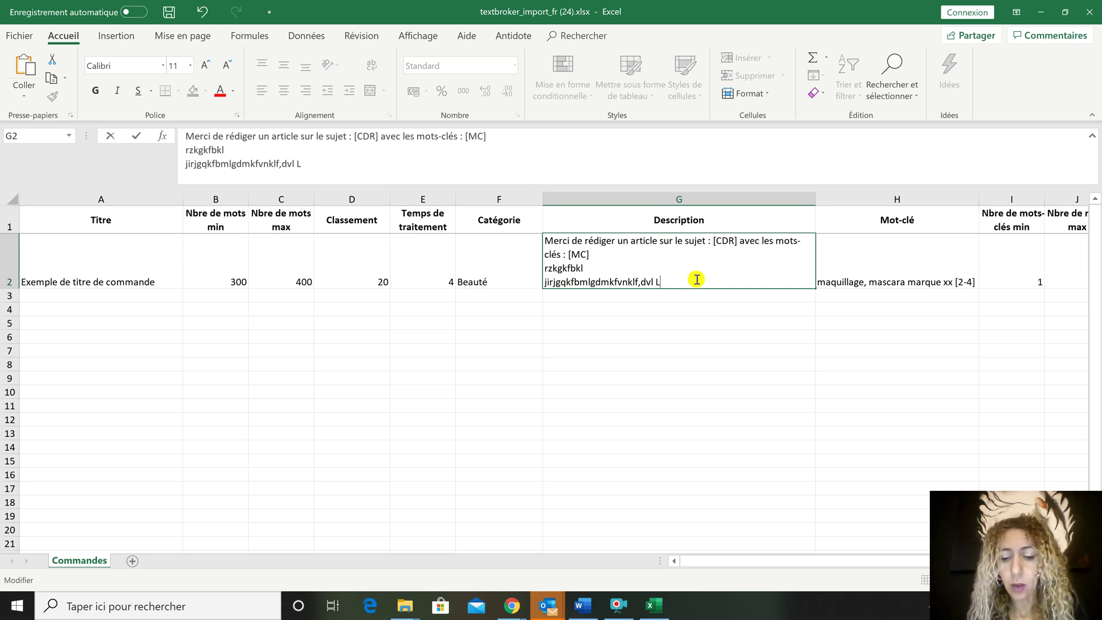
{"action": "type", "text": "IEN VERS U"}
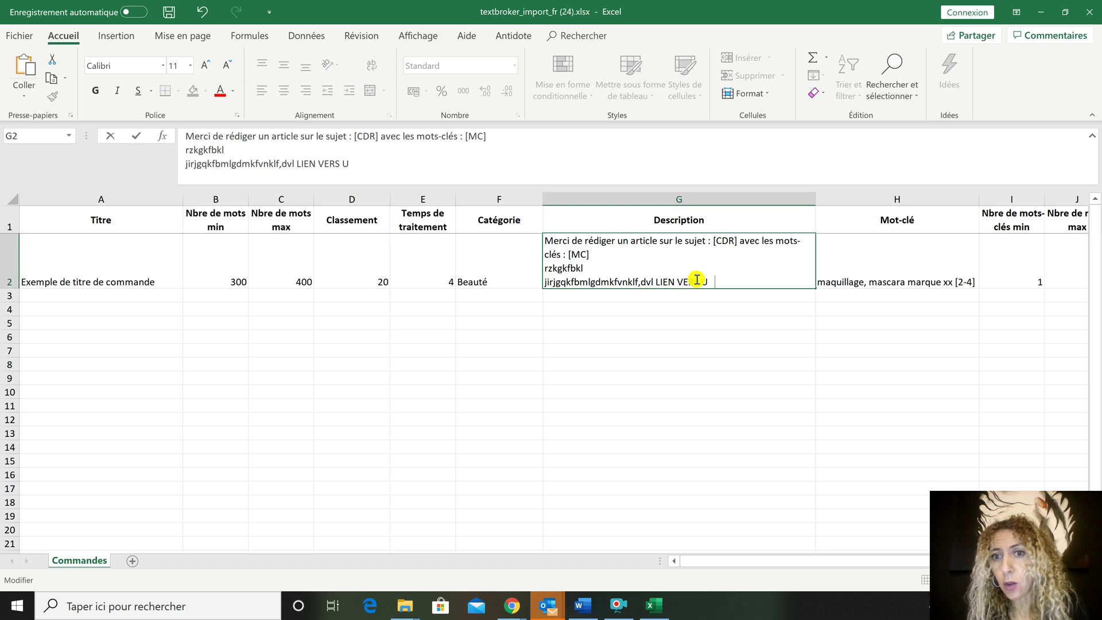
{"action": "type", "text": "N FICHIER"}
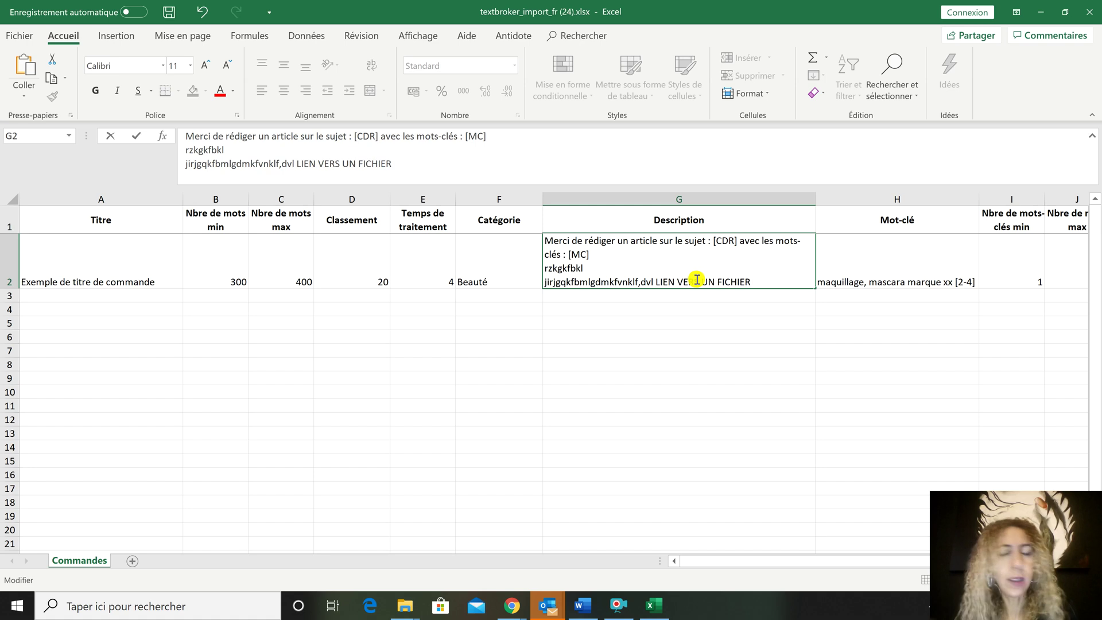
{"action": "left_click", "coordinate": [700, 363]}
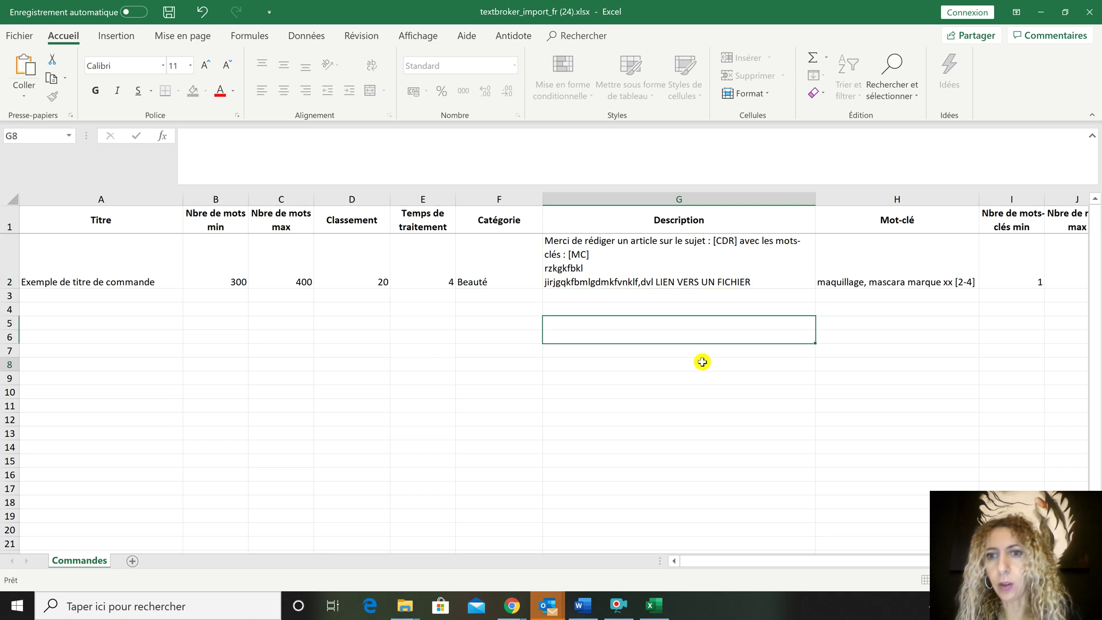
- Replace the order title in A2 with "EXEMPLE1"
{"action": "left_click", "coordinate": [688, 265]}
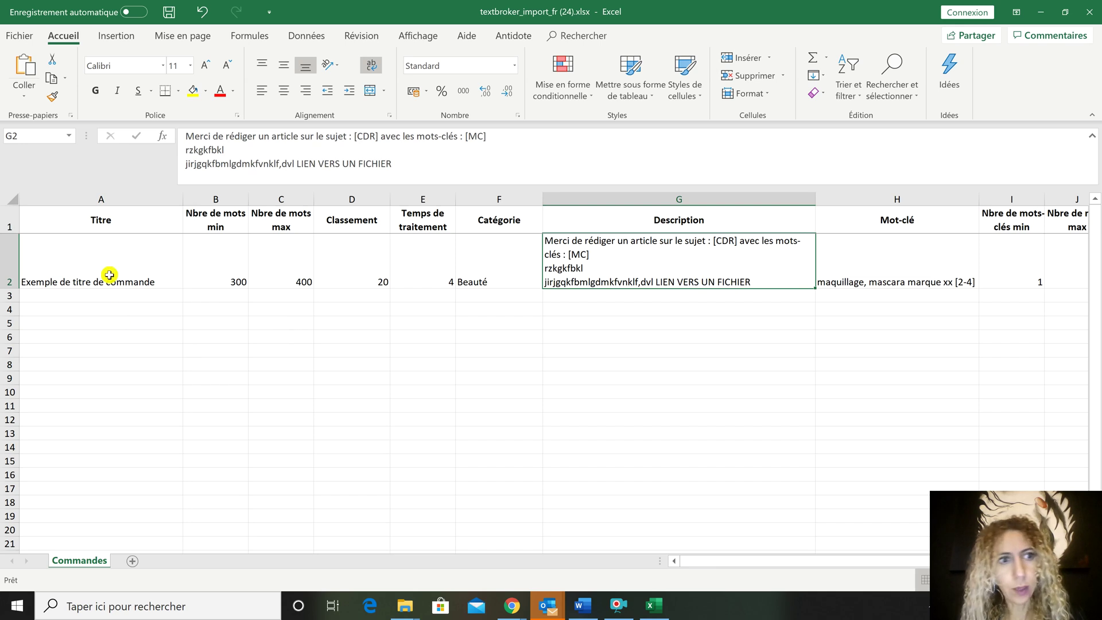
{"action": "left_click", "coordinate": [65, 285]}
{"action": "type", "text": "EXEM"}
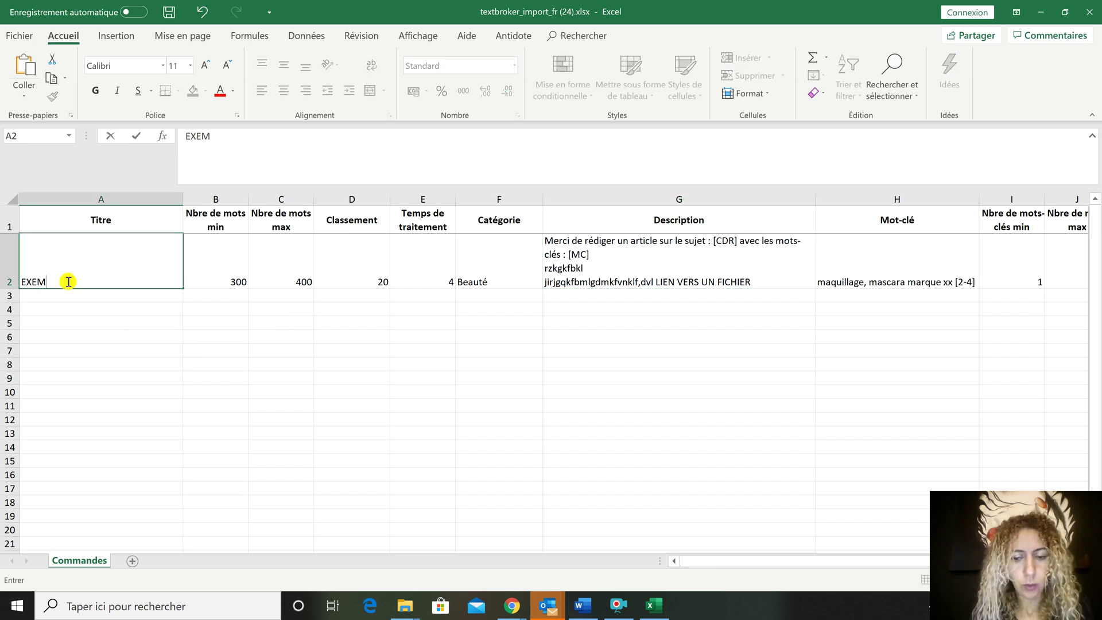
{"action": "type", "text": "PLE 1"}
{"action": "key", "text": "BackSpace"}
{"action": "key", "text": "BackSpace"}
{"action": "key", "text": "BackSpace"}
{"action": "key", "text": "BackSpace"}
{"action": "key", "text": "BackSpace"}
{"action": "key", "text": "BackSpace"}
{"action": "key", "text": "BackSpace"}
{"action": "key", "text": "BackSpace"}
{"action": "key", "text": "BackSpace"}
{"action": "type", "text": "EXEMPLE2"}
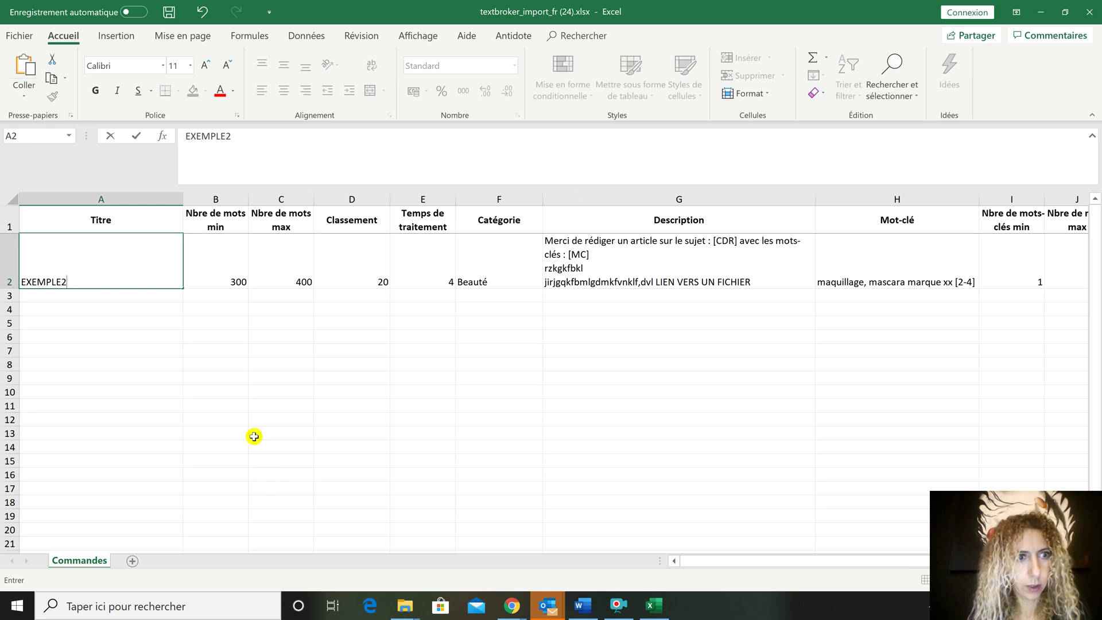
{"action": "left_click", "coordinate": [275, 433]}
{"action": "left_click", "coordinate": [94, 278]}
{"action": "double_click", "coordinate": [94, 278]}
{"action": "key", "text": "BackSpace"}
{"action": "type", "text": "1"}
- Enter "EXEMPLE 2" as the title of the second order in A3
{"action": "left_click", "coordinate": [94, 299]}
{"action": "type", "text": "e"}
{"action": "key", "text": "BackSpace"}
{"action": "type", "text": "xemple"}
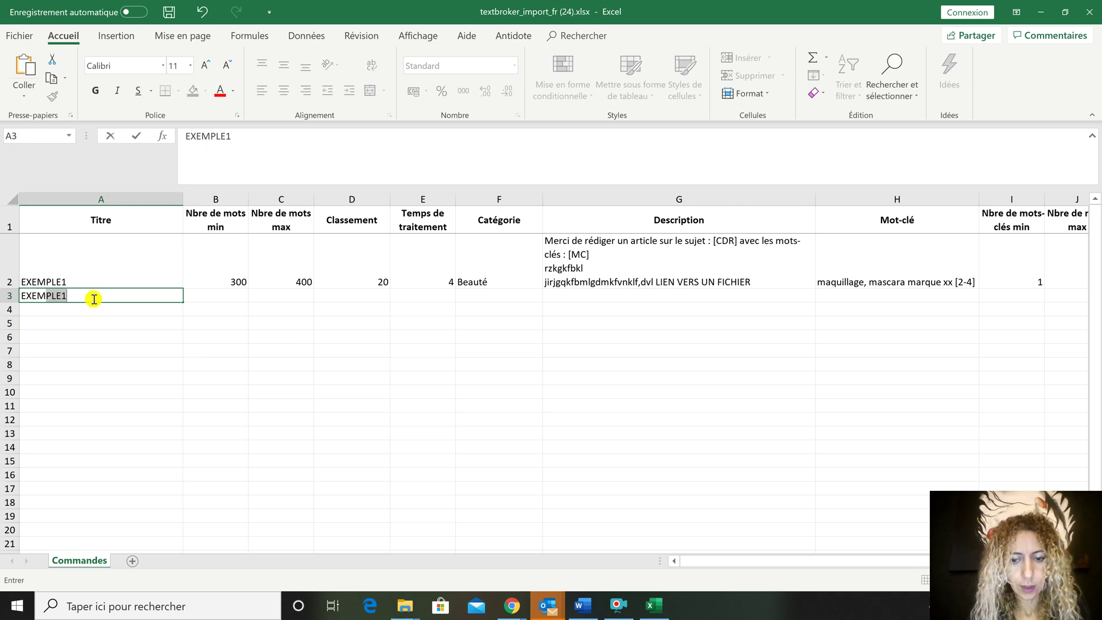
{"action": "key", "text": "BackSpace"}
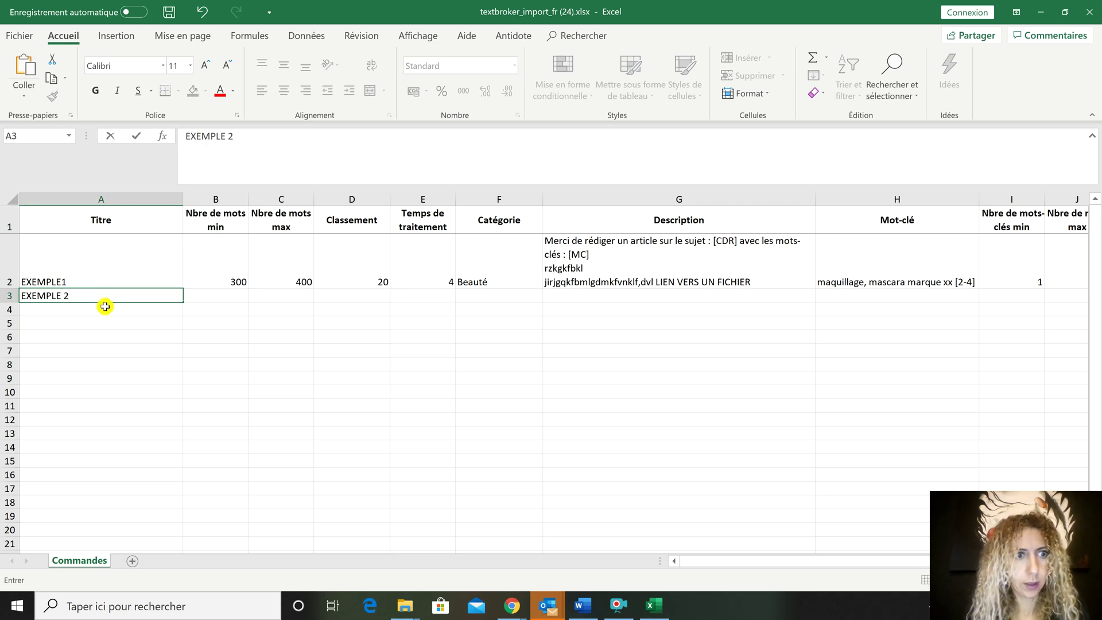
{"action": "key", "text": "Return"}
{"action": "left_click", "coordinate": [159, 292]}
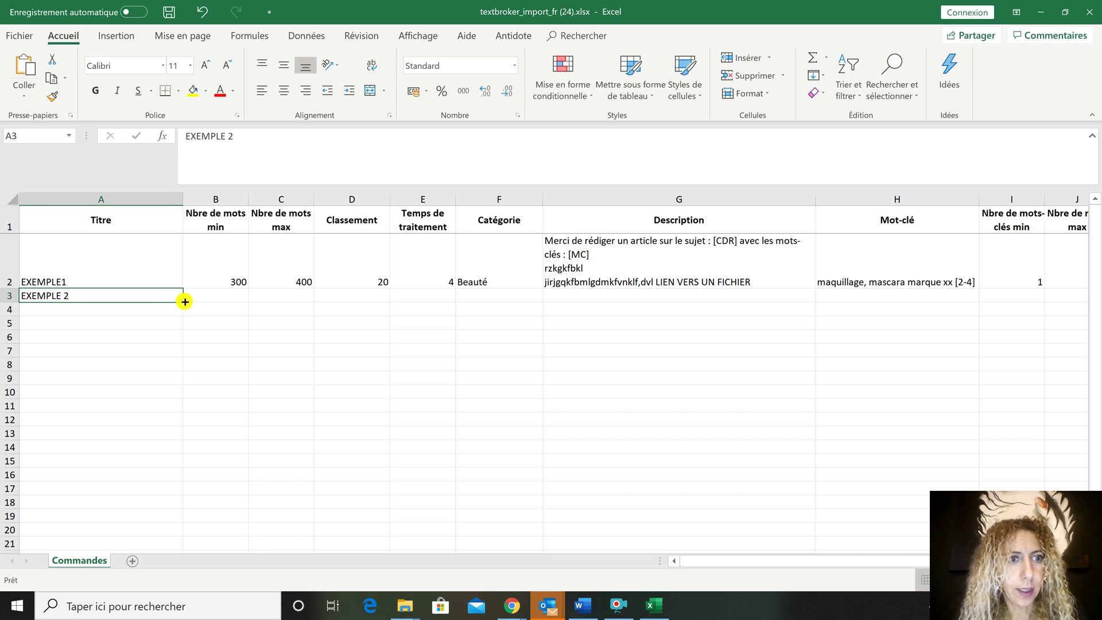
{"action": "left_click", "coordinate": [228, 285]}
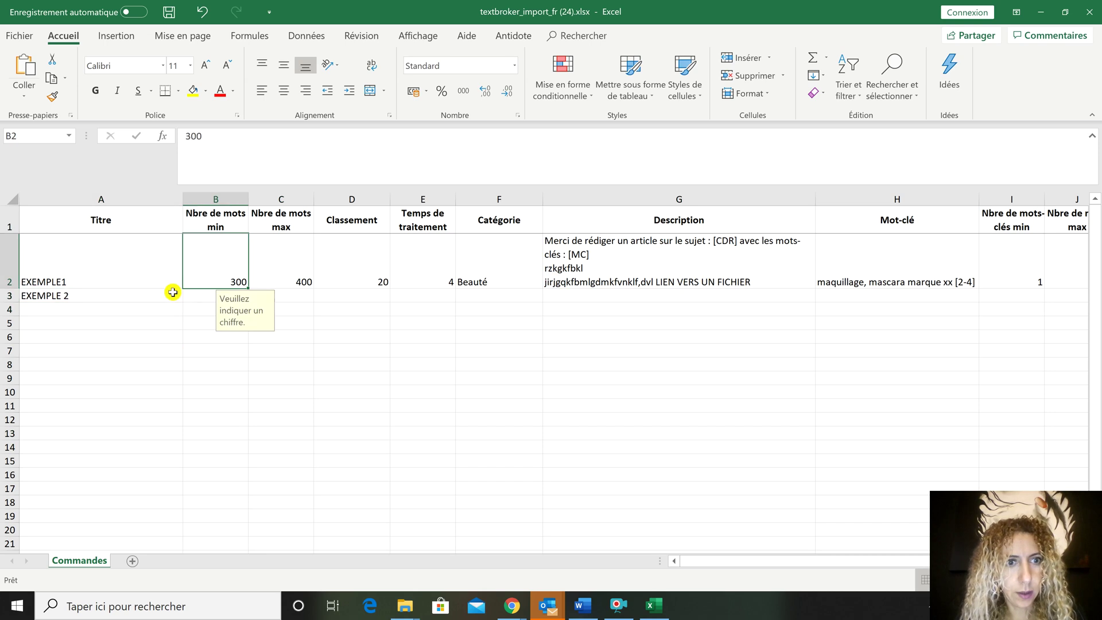
- Enter "EXEMPLE 3" as the title of the third order in A4
{"action": "left_click", "coordinate": [108, 307]}
{"action": "type", "text": "EXEMP"}
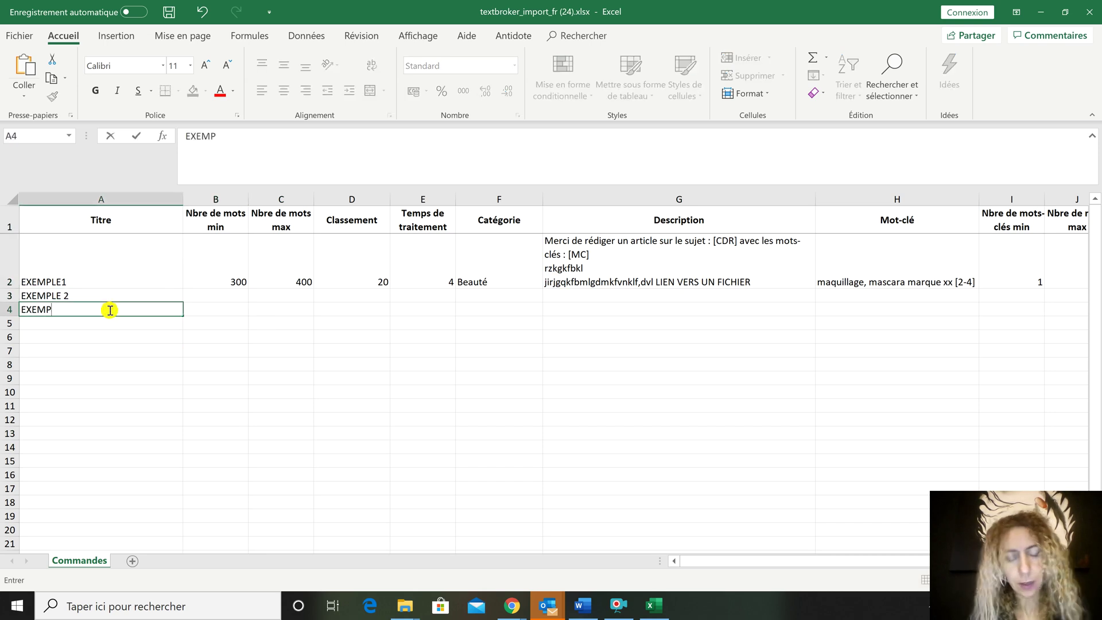
{"action": "type", "text": "LE 3"}
{"action": "left_click", "coordinate": [293, 365]}
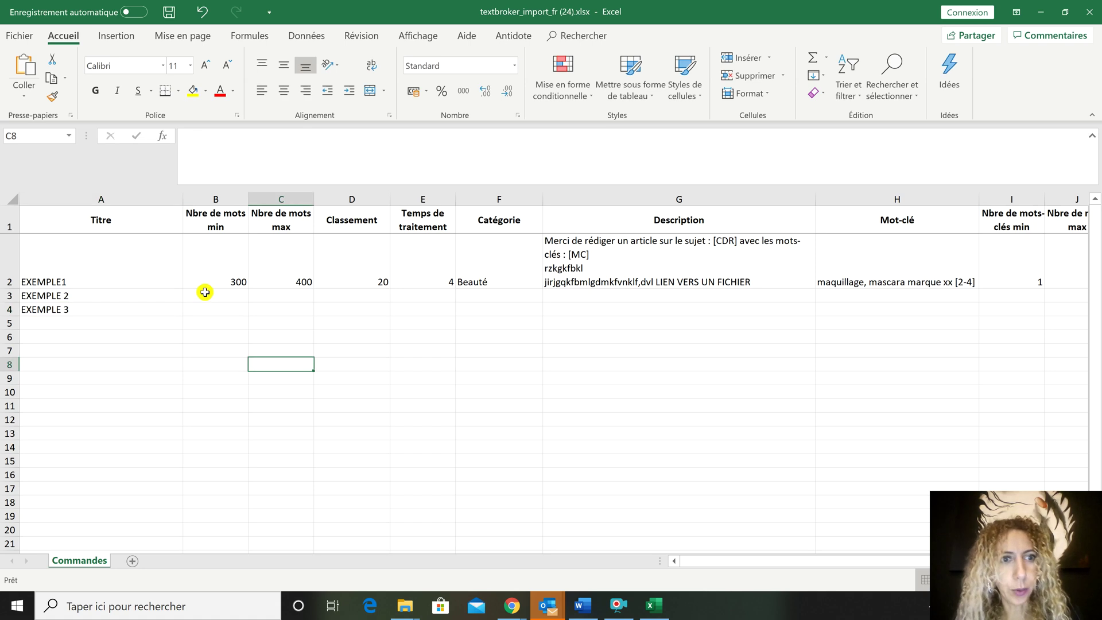
- Copy the first order's settings from B2:L2 down unchanged to the two orders in rows 3 and 4
{"action": "left_click", "coordinate": [214, 281]}
{"action": "left_click_drag", "start_coordinate": [235, 275], "coordinate": [1075, 318]}
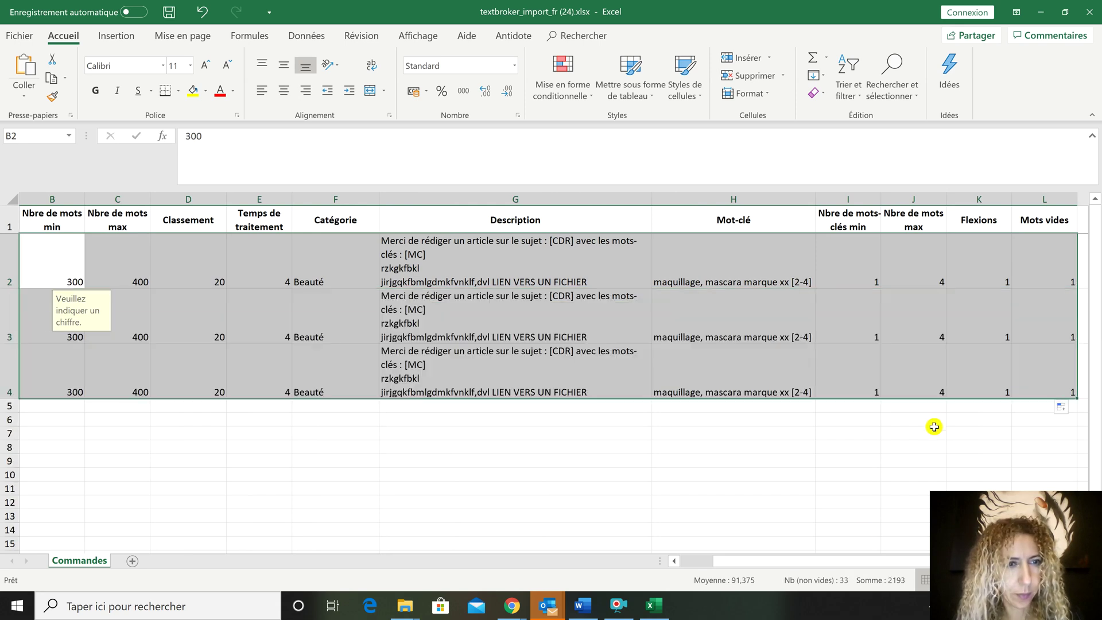
{"action": "left_click_drag", "start_coordinate": [826, 562], "coordinate": [699, 566]}
{"action": "left_click", "coordinate": [399, 474]}
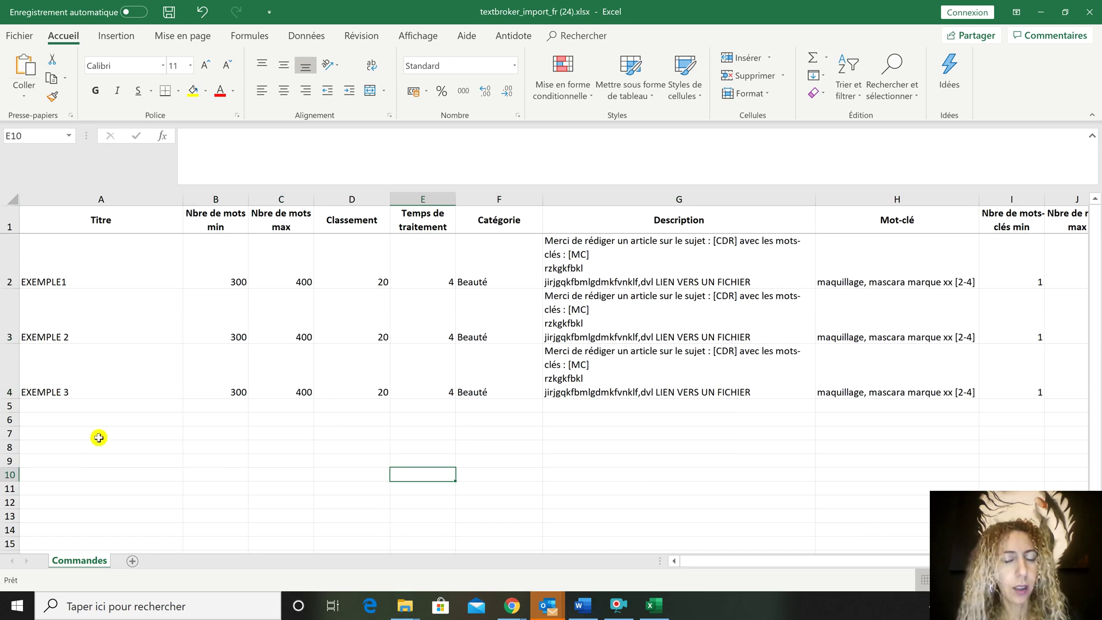
{"action": "left_click", "coordinate": [23, 37]}
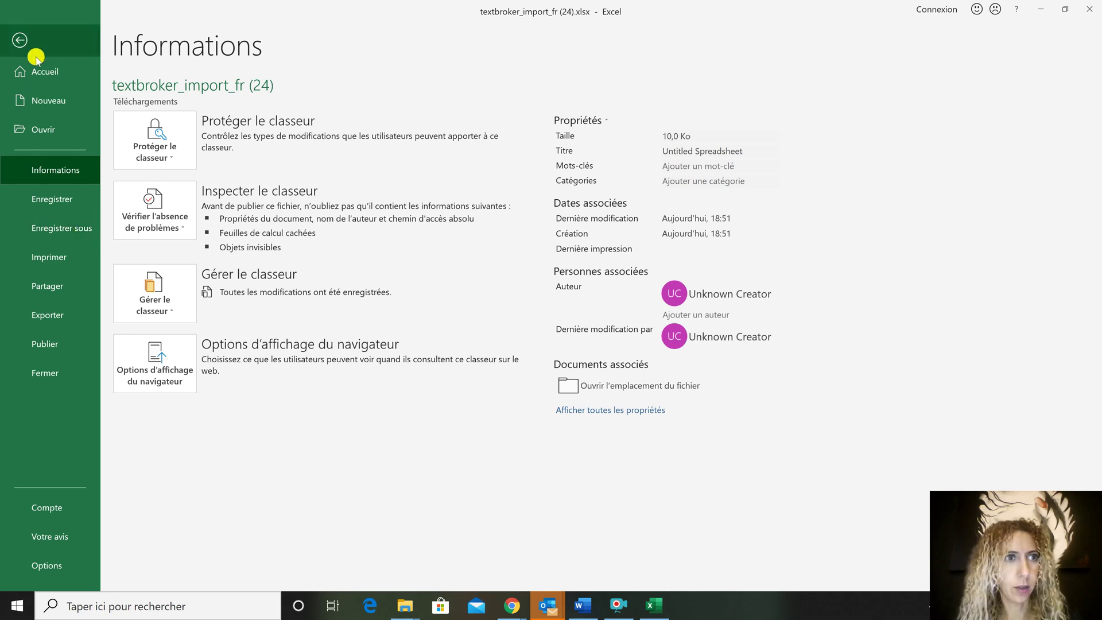
{"action": "left_click", "coordinate": [22, 43]}
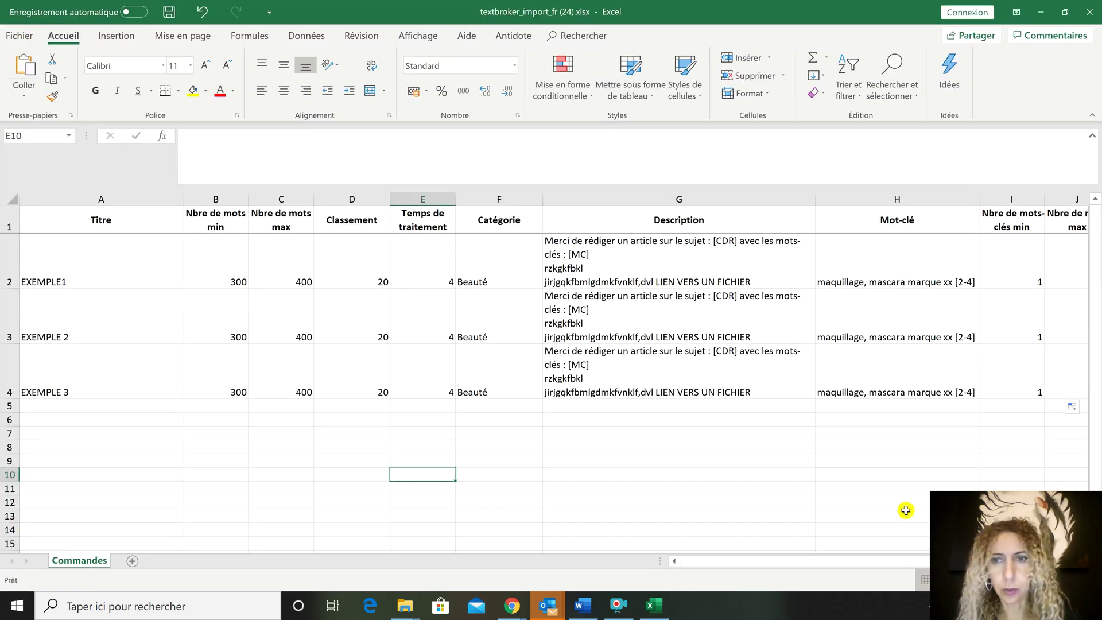
- Switch to the Textbroker order page in Chrome and select the project TEST for the file upload
{"action": "left_click", "coordinate": [517, 609]}
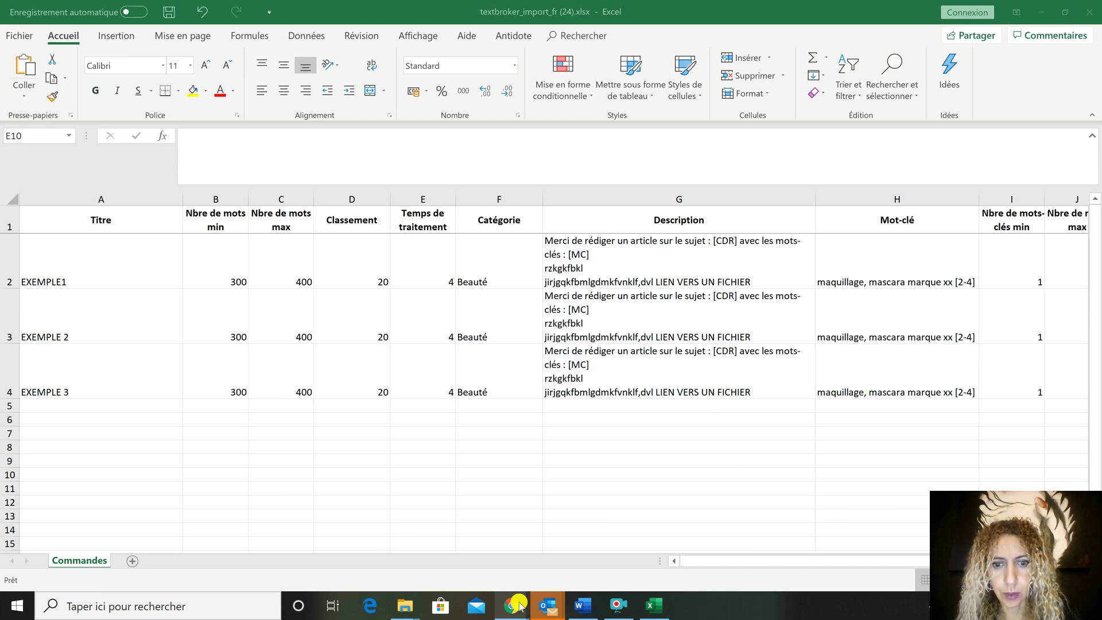
{"action": "mouse_move", "coordinate": [519, 606]}
{"action": "left_click", "coordinate": [513, 526]}
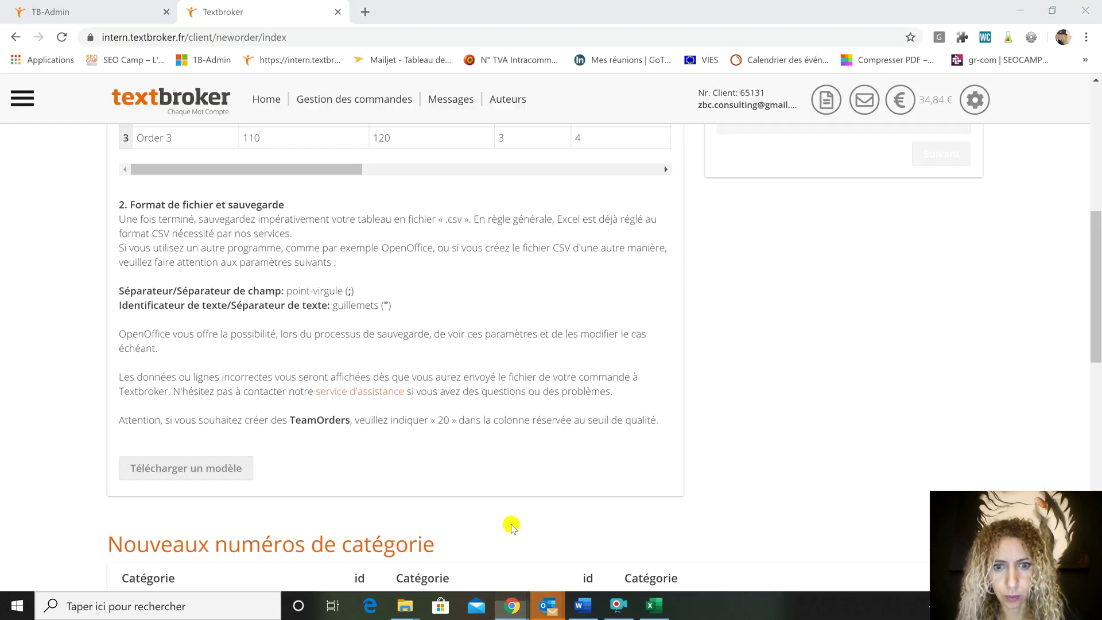
{"action": "scroll", "coordinate": [792, 384], "scroll_direction": "up", "scroll_amount": 6}
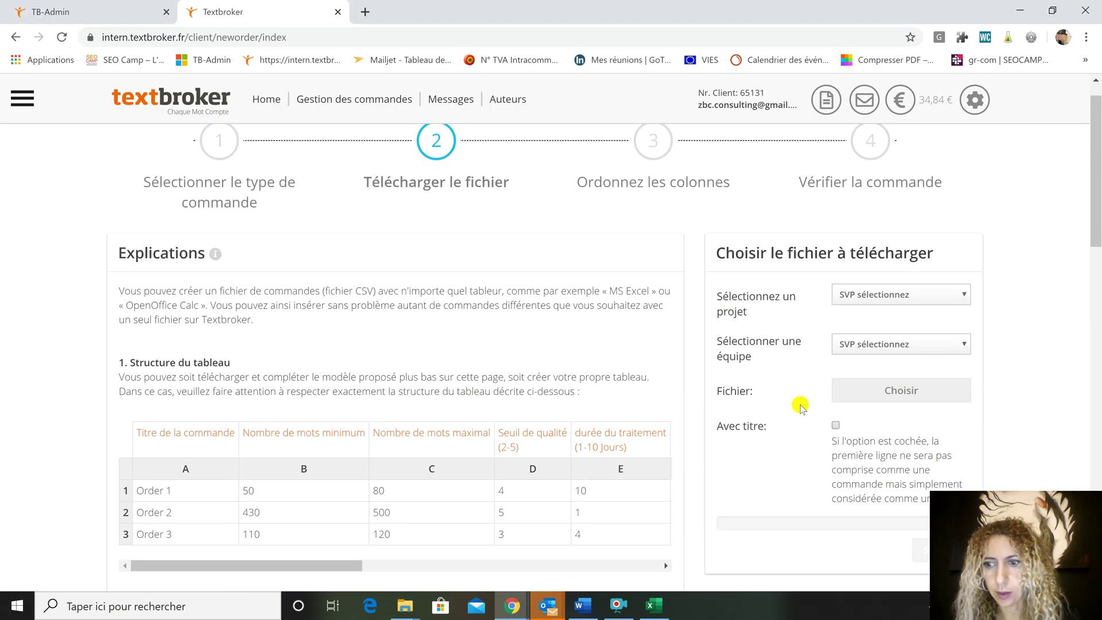
{"action": "scroll", "coordinate": [802, 407], "scroll_direction": "up", "scroll_amount": 1}
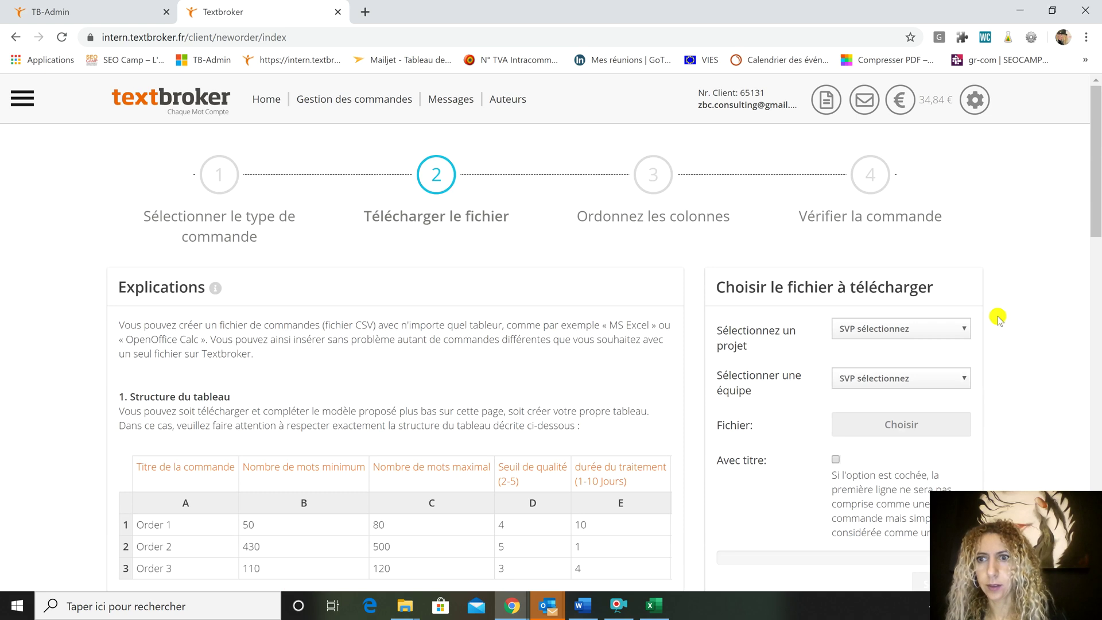
{"action": "scroll", "coordinate": [999, 319], "scroll_direction": "down", "scroll_amount": 1}
{"action": "left_click", "coordinate": [955, 257]}
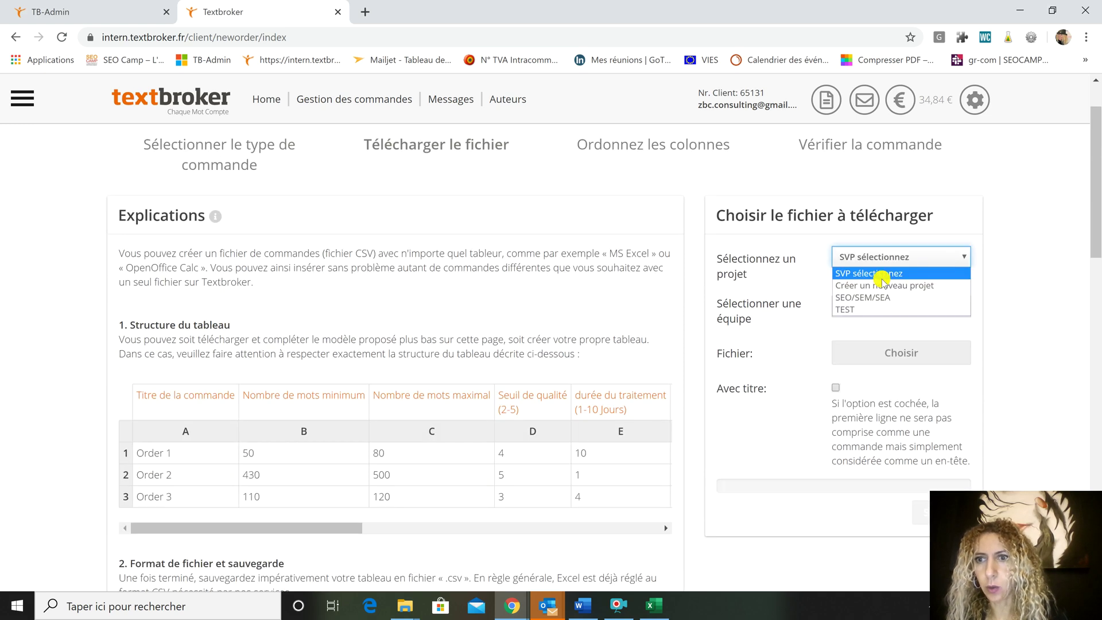
{"action": "left_click", "coordinate": [864, 309]}
- Select the team "beauté (5 ct/mot)" and enable "Avec titre" so the file's first line counts as a header
{"action": "scroll", "coordinate": [979, 287], "scroll_direction": "down", "scroll_amount": 1}
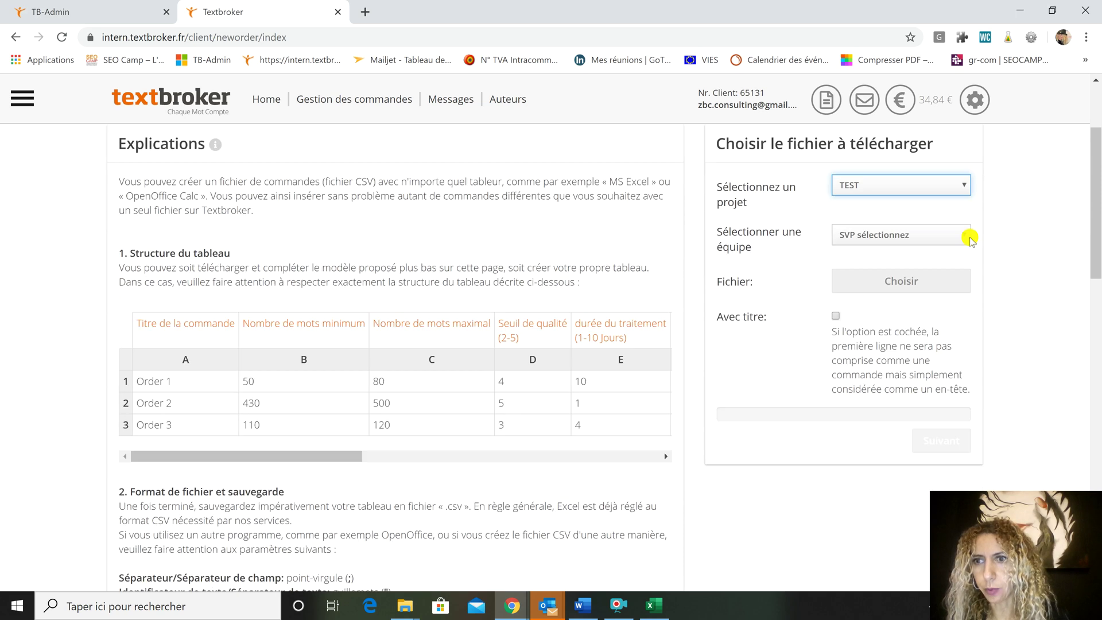
{"action": "left_click", "coordinate": [964, 236]}
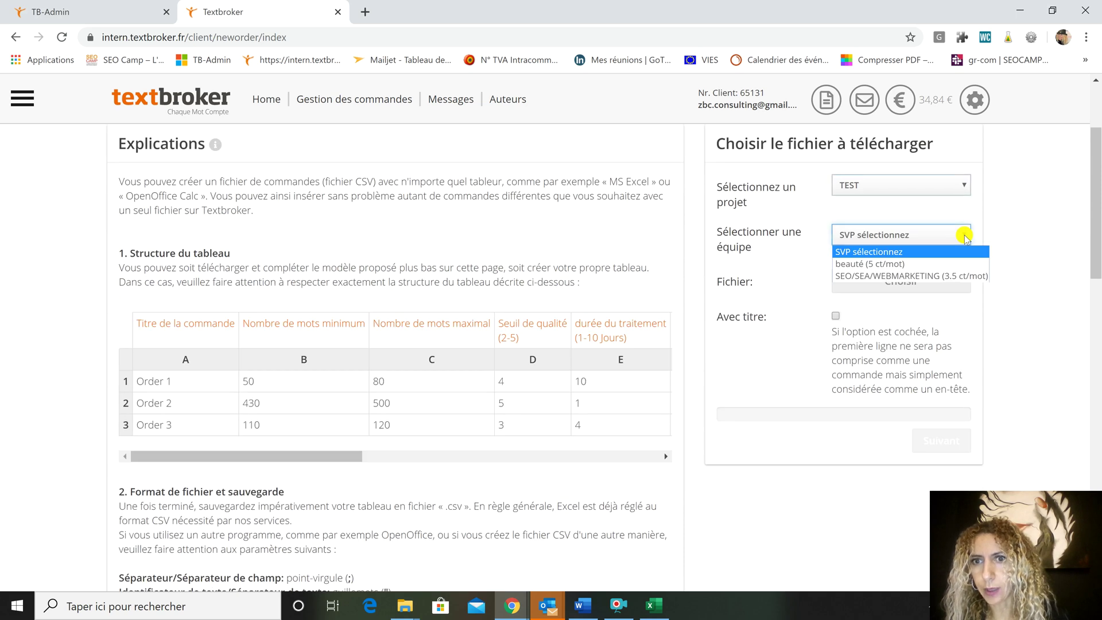
{"action": "left_click", "coordinate": [847, 267]}
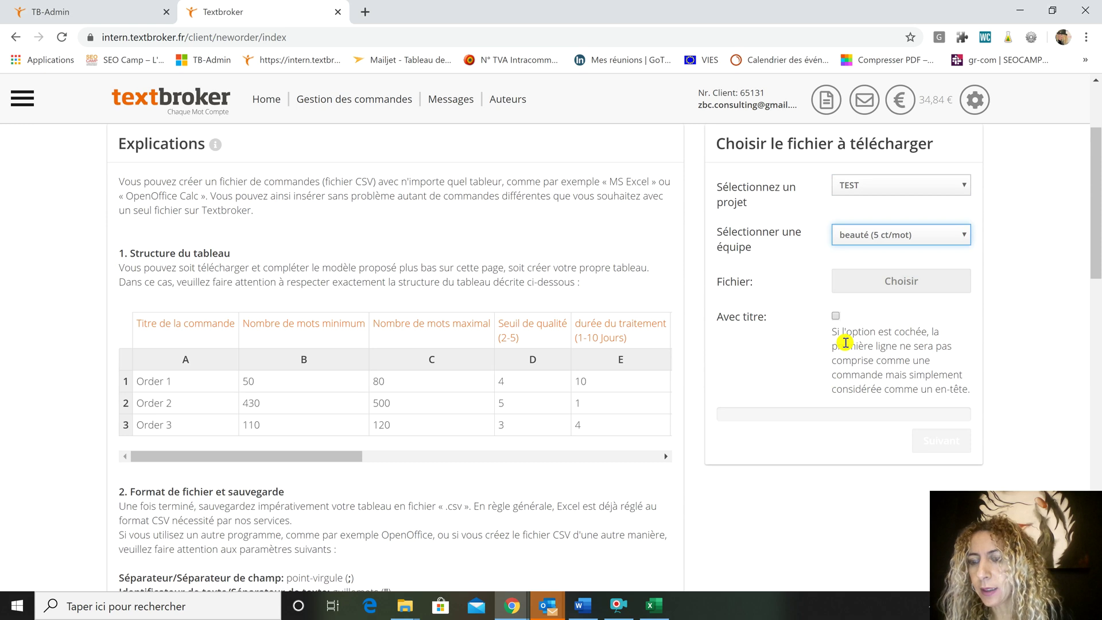
{"action": "left_click", "coordinate": [835, 316]}
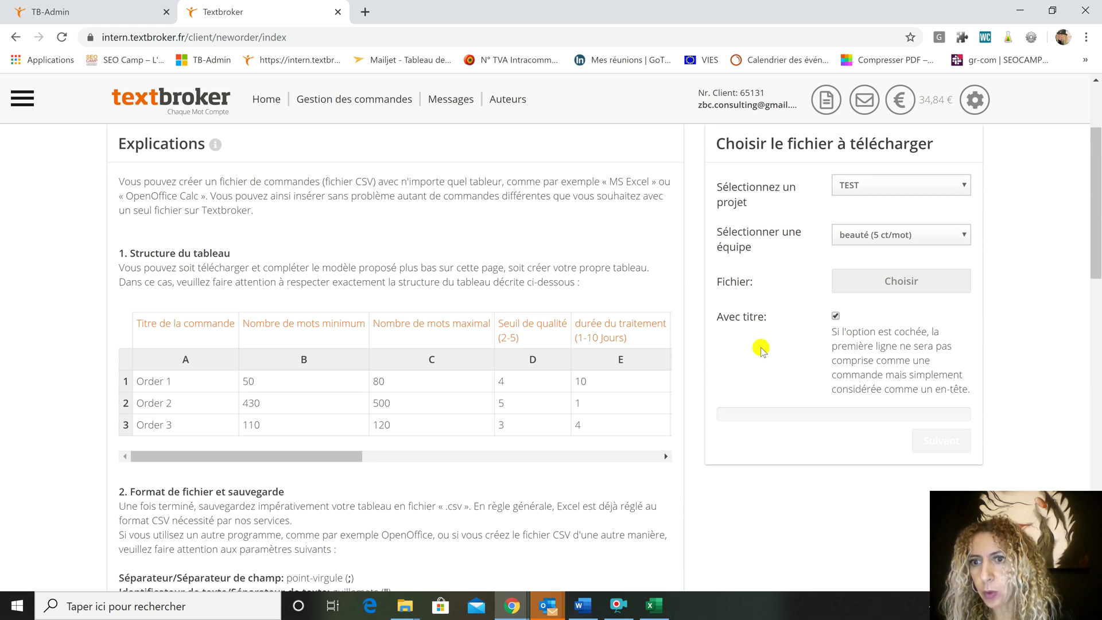
{"action": "scroll", "coordinate": [1029, 387], "scroll_direction": "down", "scroll_amount": 3}
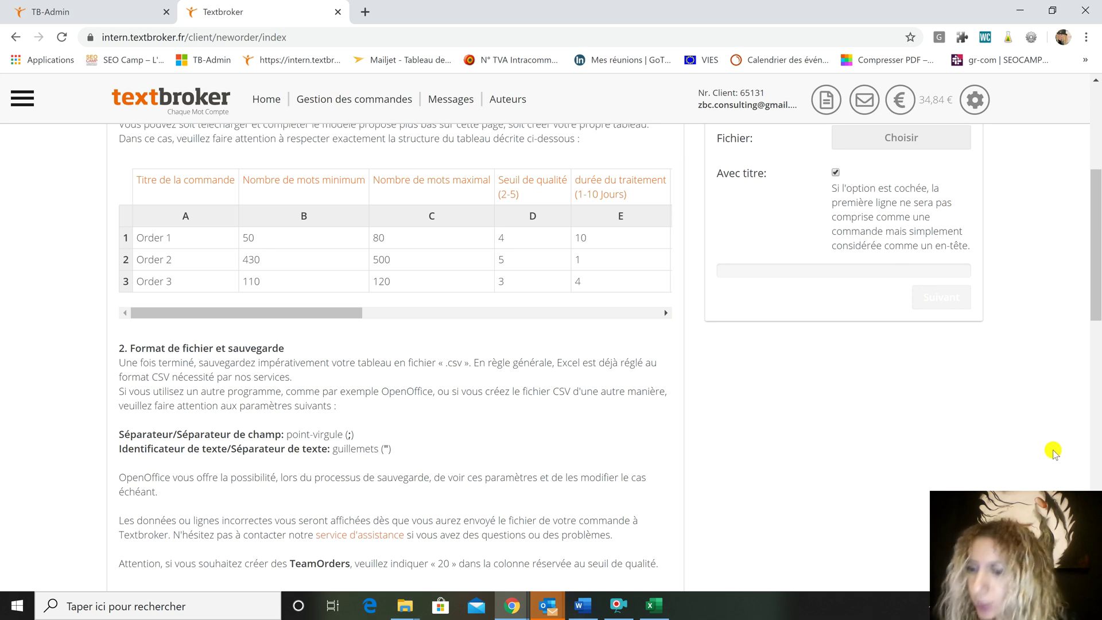
{"action": "scroll", "coordinate": [563, 417], "scroll_direction": "up", "scroll_amount": 5}
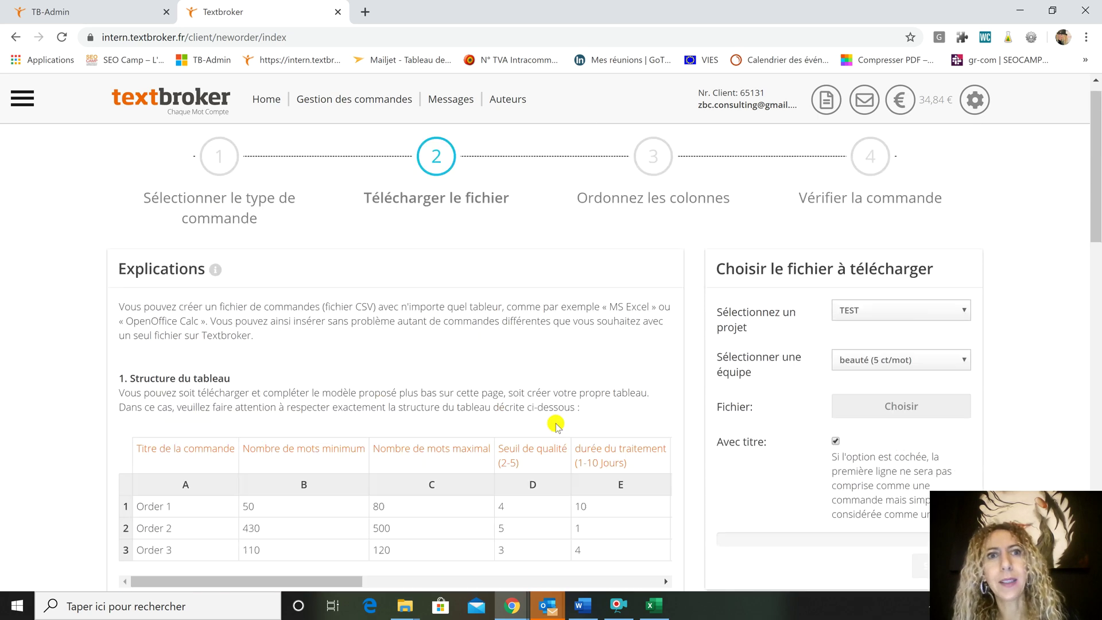
{"action": "mouse_move", "coordinate": [325, 95]}
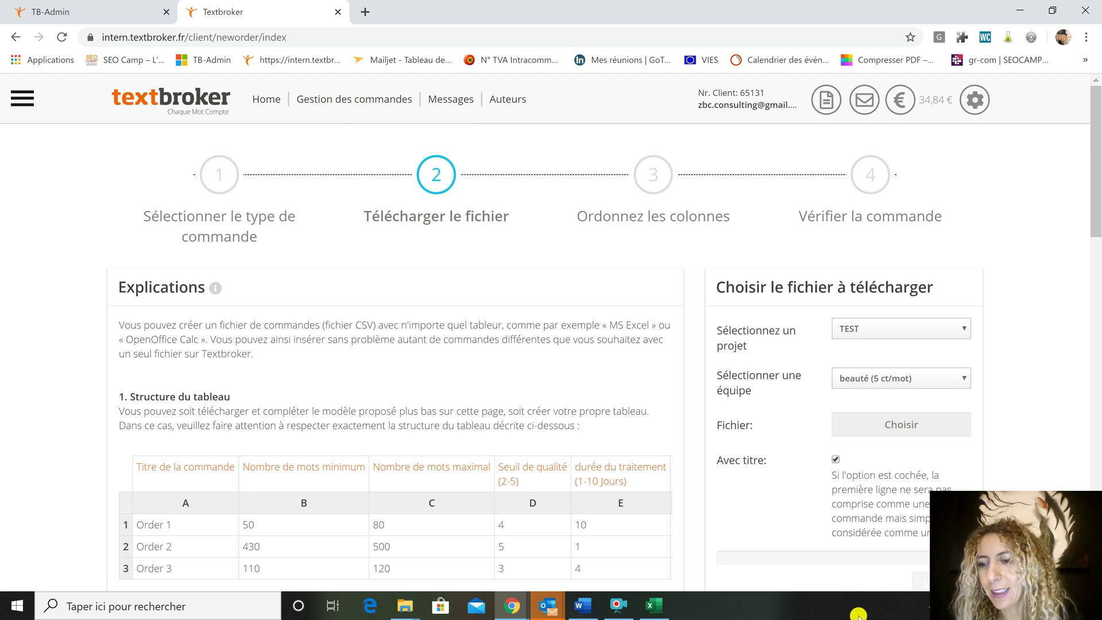
{"action": "left_click", "coordinate": [618, 609]}
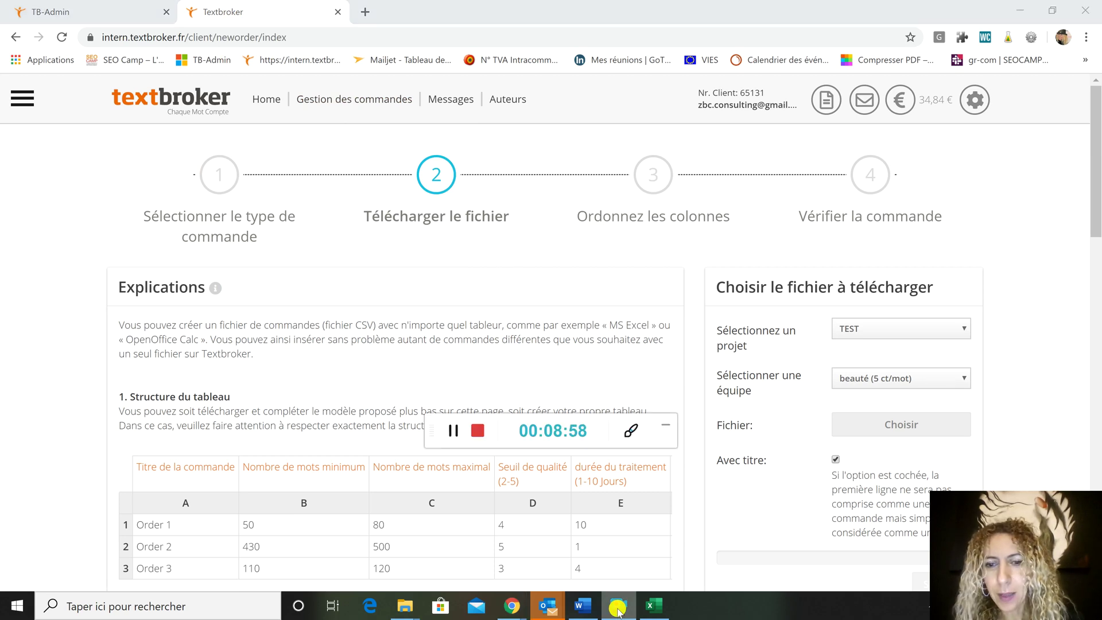